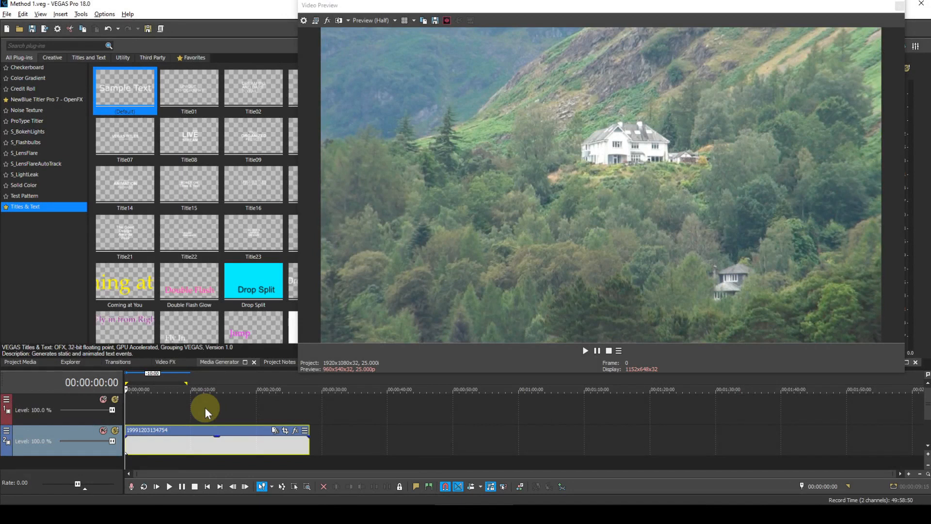
Step: Play the boat clip from the start to review its footage, stopping before the end
click(169, 486)
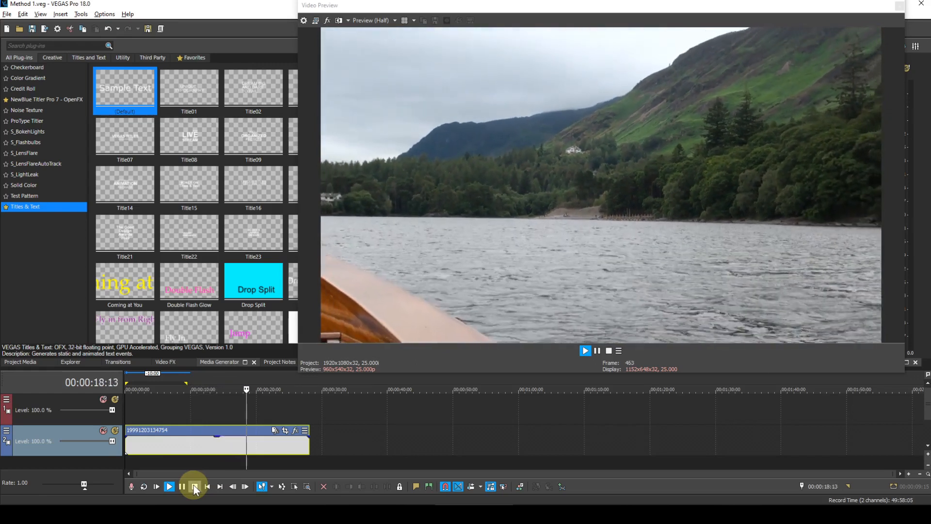
click(194, 485)
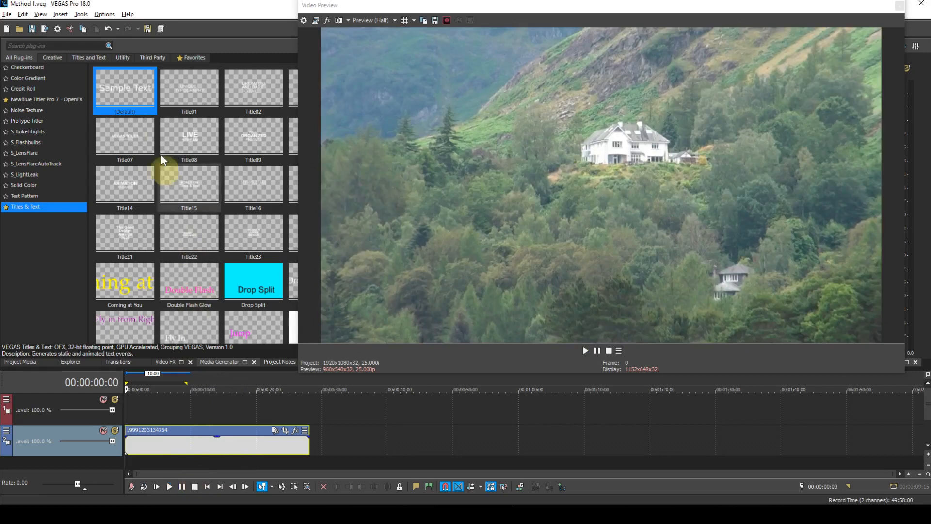
click(83, 14)
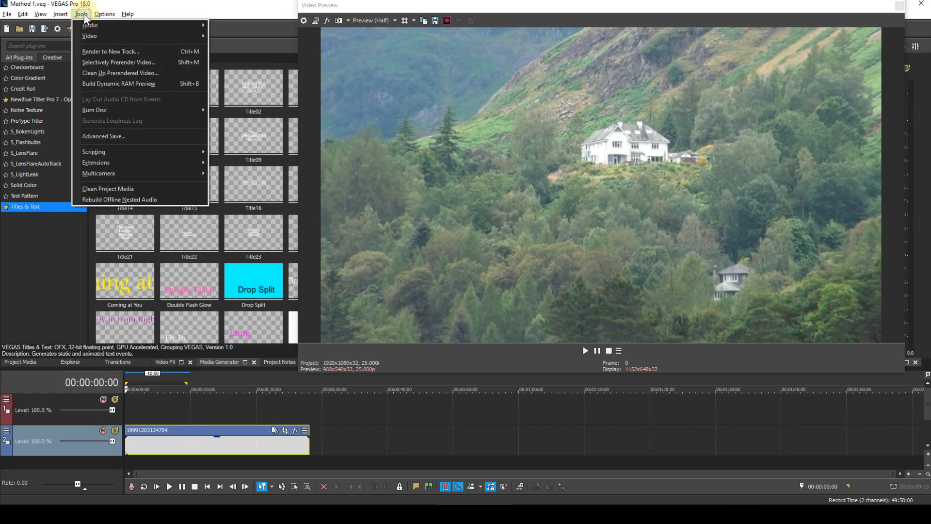
mouse_move(87, 37)
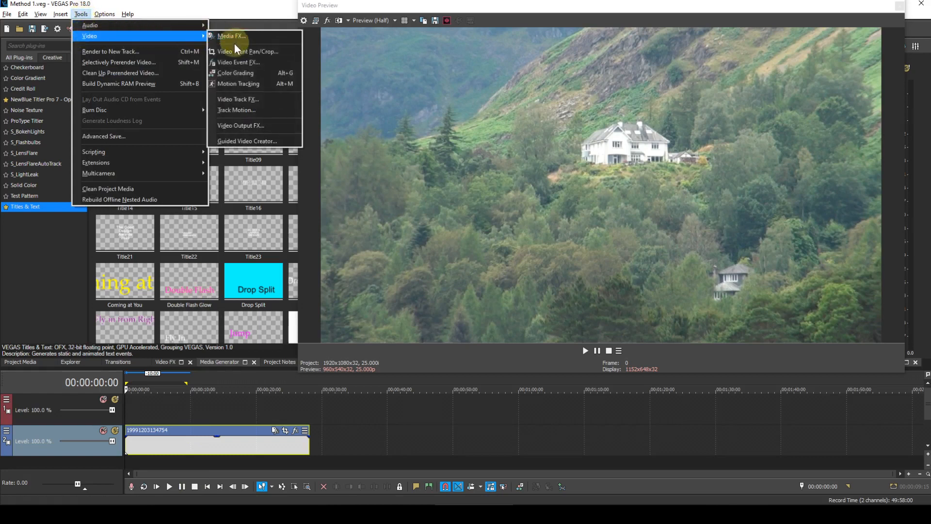
click(240, 83)
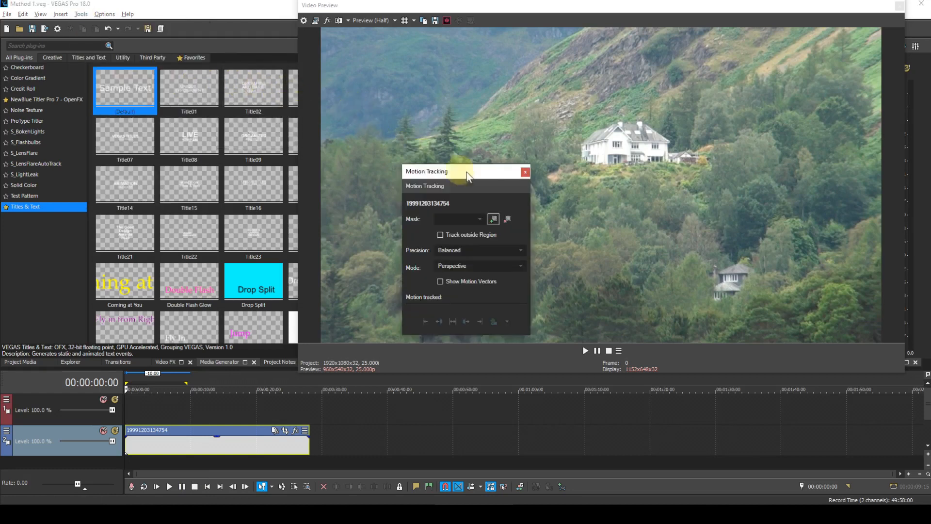
click(526, 171)
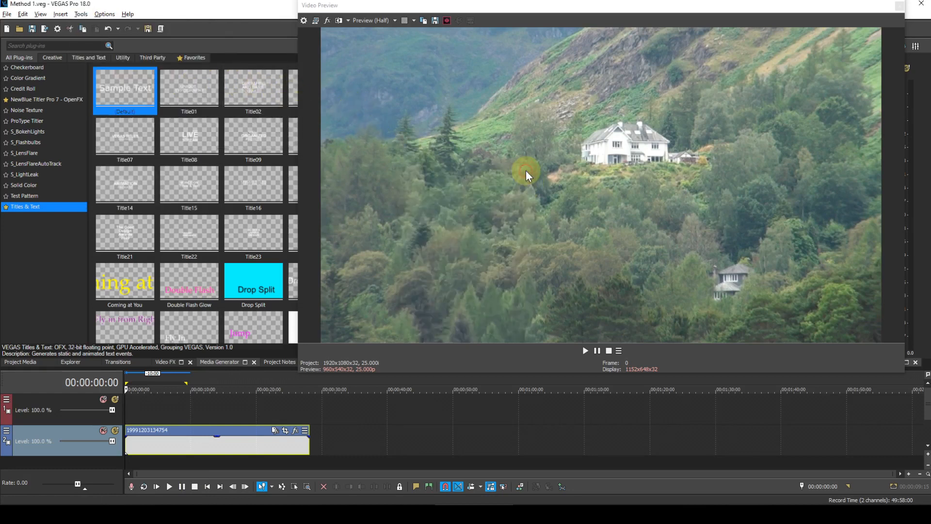
Step: Open Motion Tracking for the video clip, add a mask region, and set the tracking mode to Scale & Location
key(alt+m)
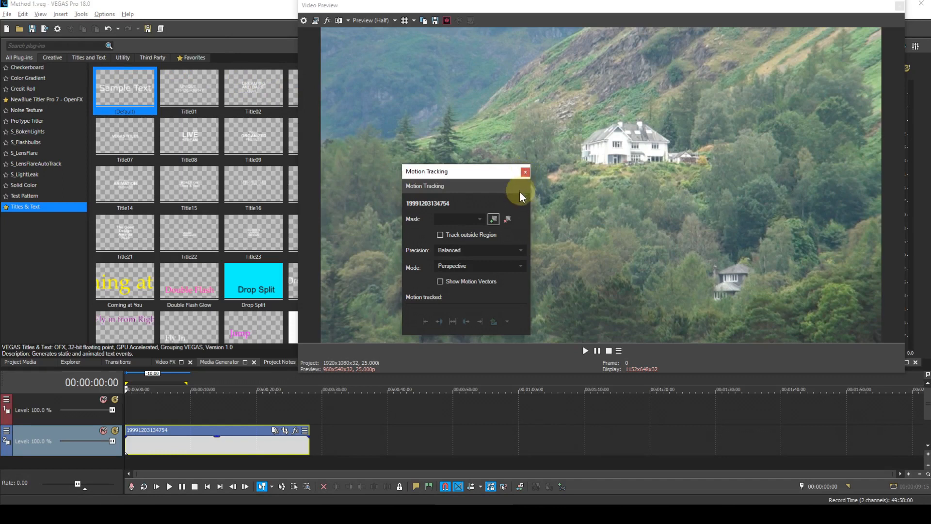
click(493, 221)
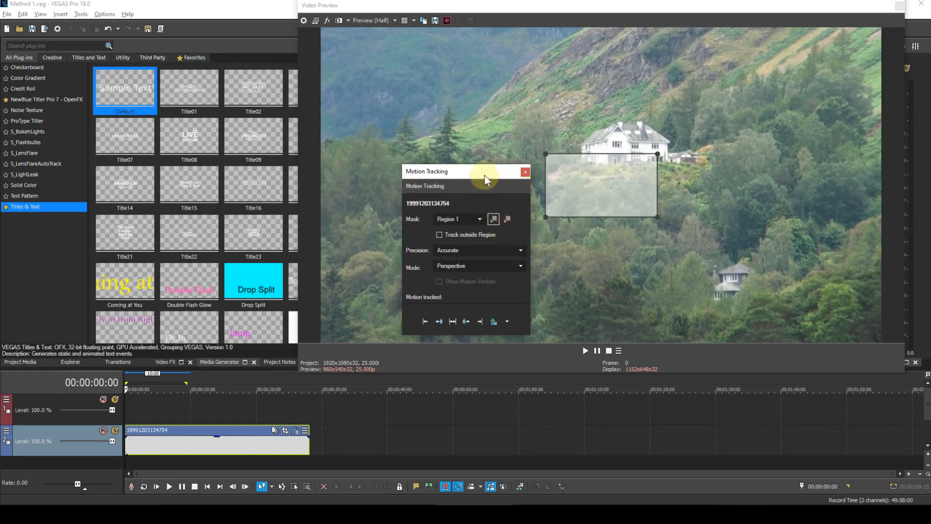
drag(484, 173, 343, 169)
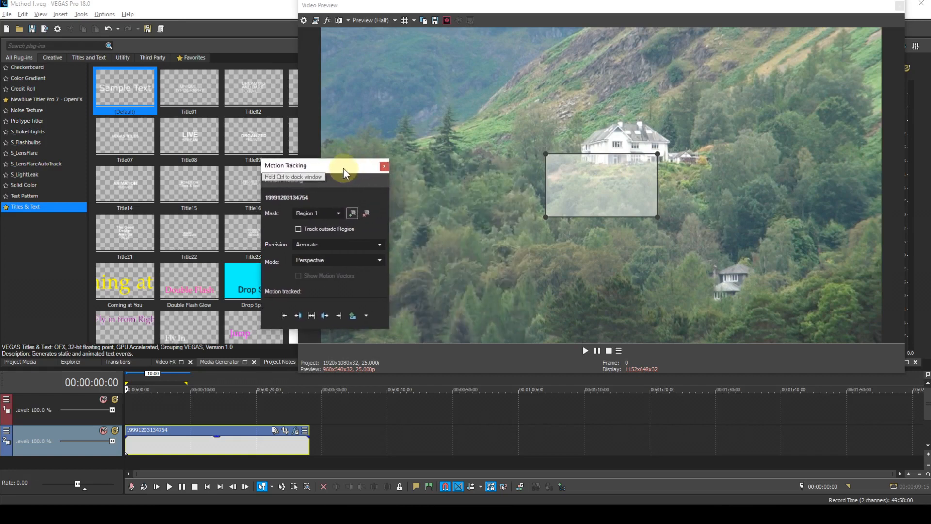
click(377, 261)
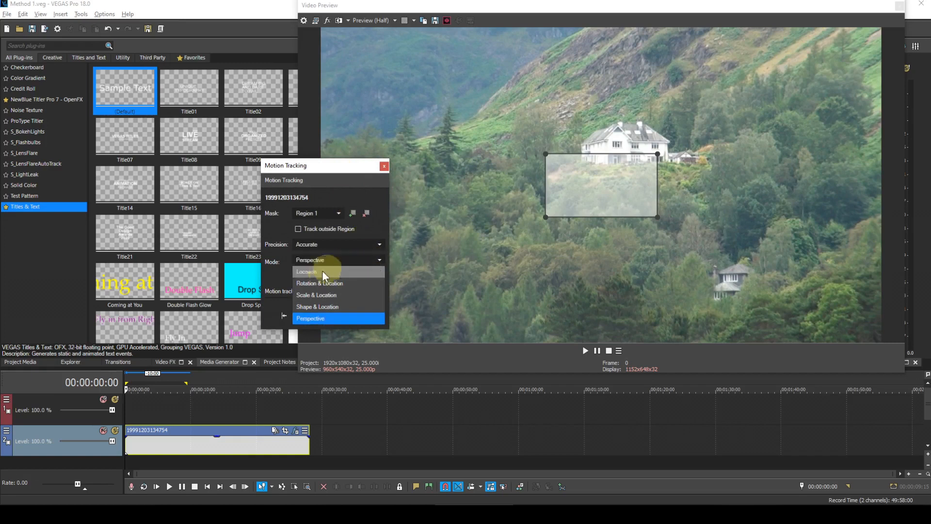
click(314, 295)
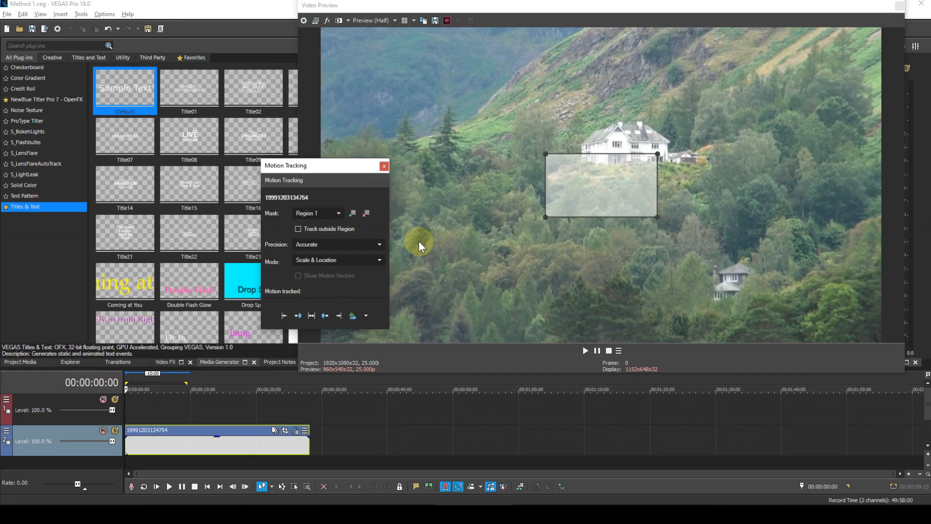
Step: Position the mask region over the white house and track its motion forward to the end of the clip
drag(604, 185, 635, 151)
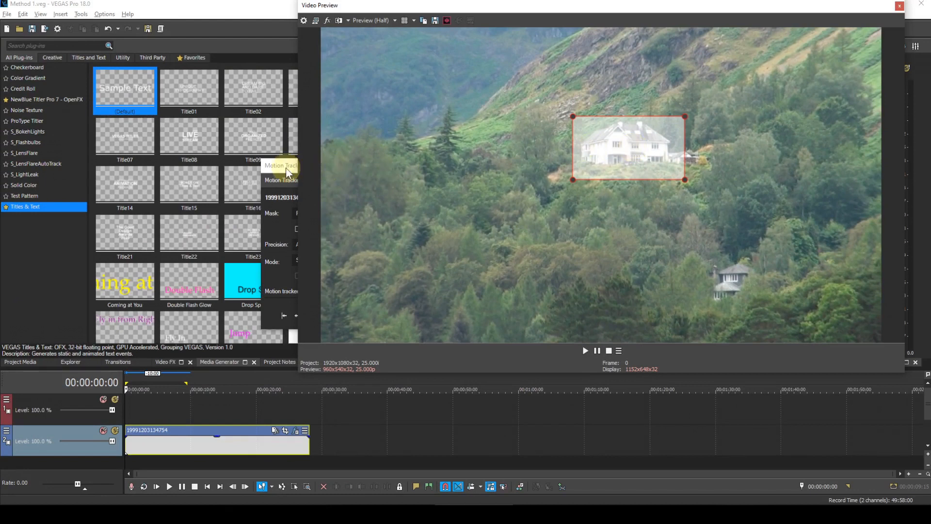
click(286, 167)
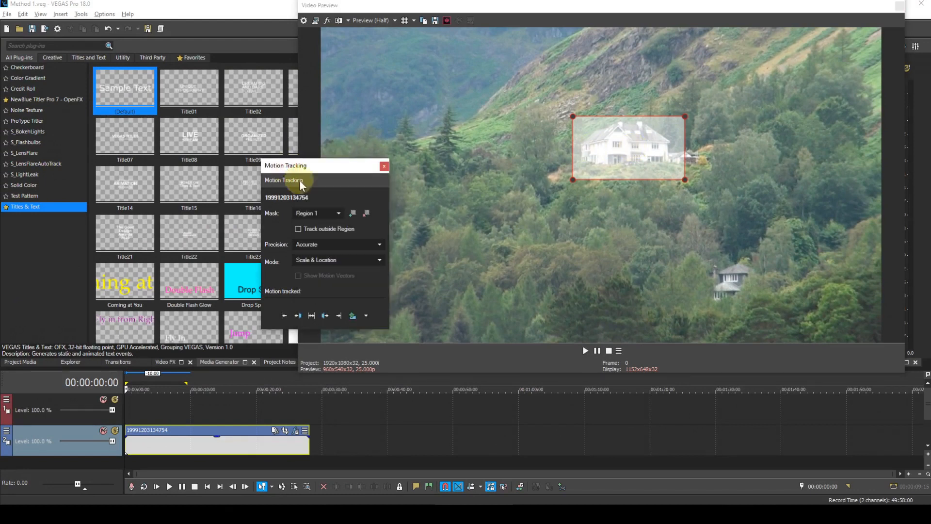
click(339, 315)
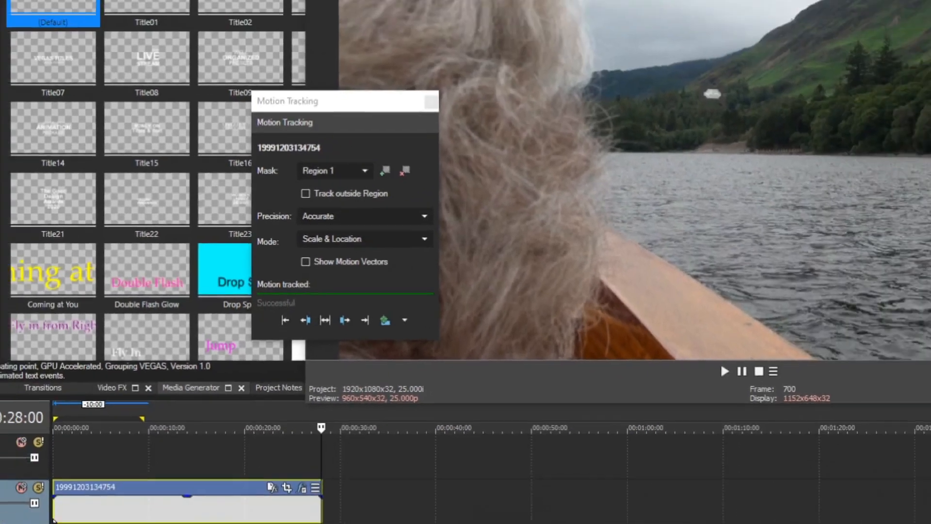
Step: Play the tracked clip from the start to check that the mask follows the white house
click(208, 487)
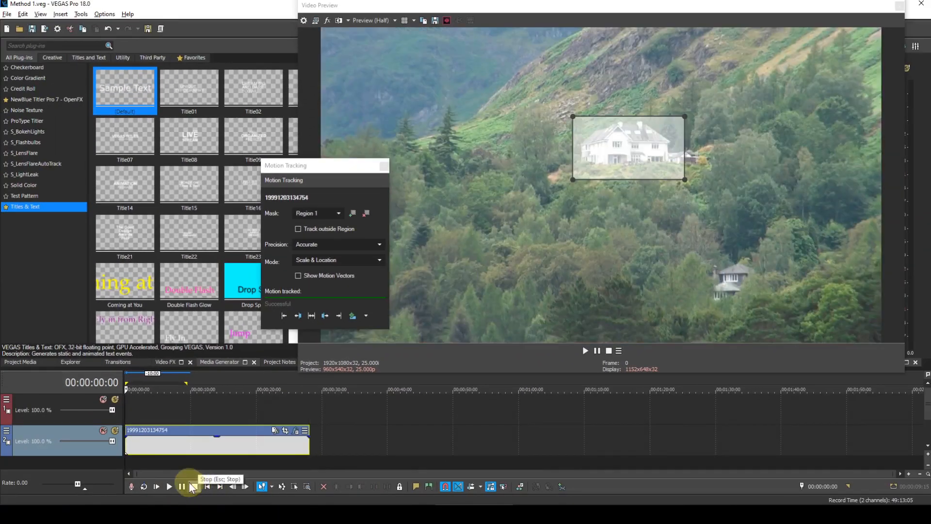
click(169, 486)
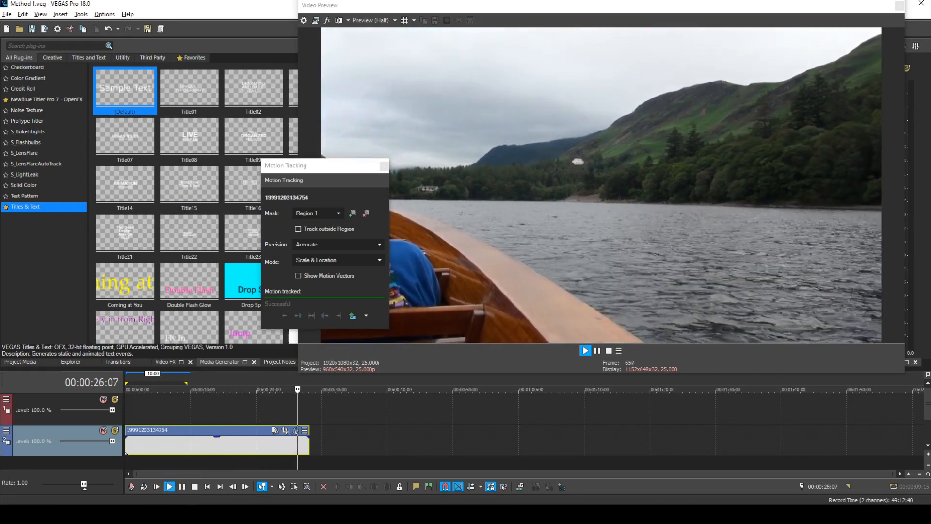
click(194, 486)
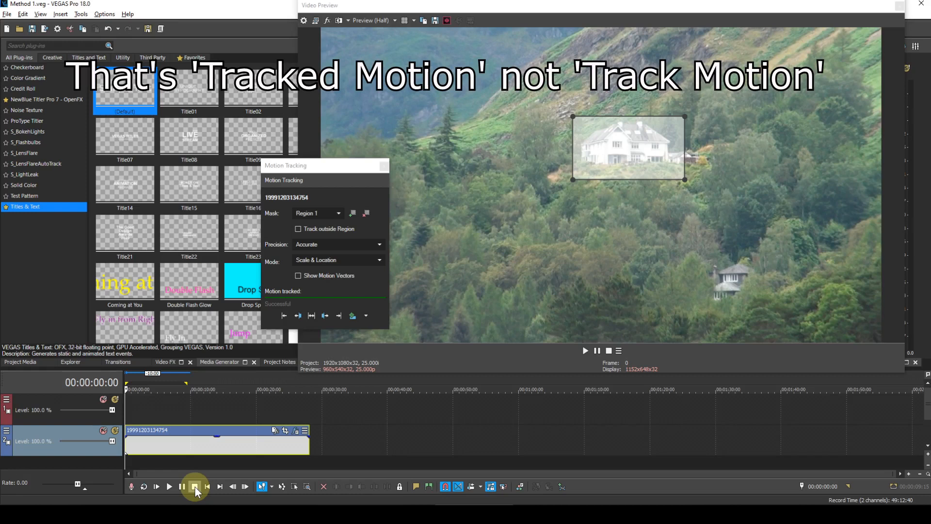
Step: Add the default Titles & Text event to the upper track, extend it to the video's end, and match its generator duration to the event length
drag(121, 99, 125, 410)
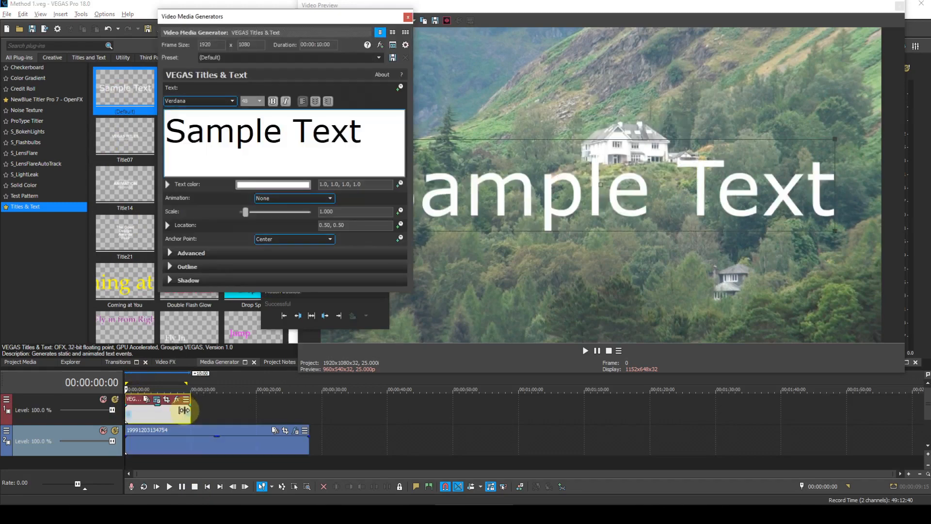
drag(183, 410, 307, 416)
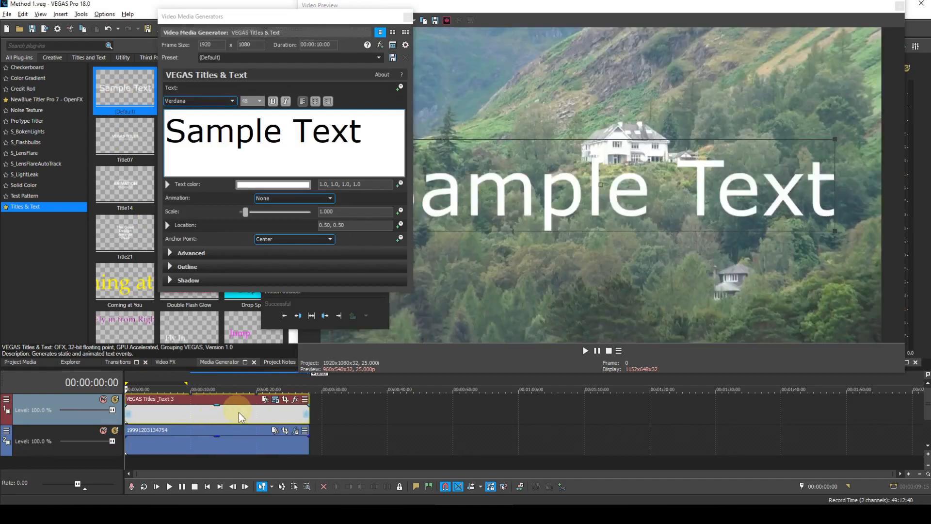
click(393, 46)
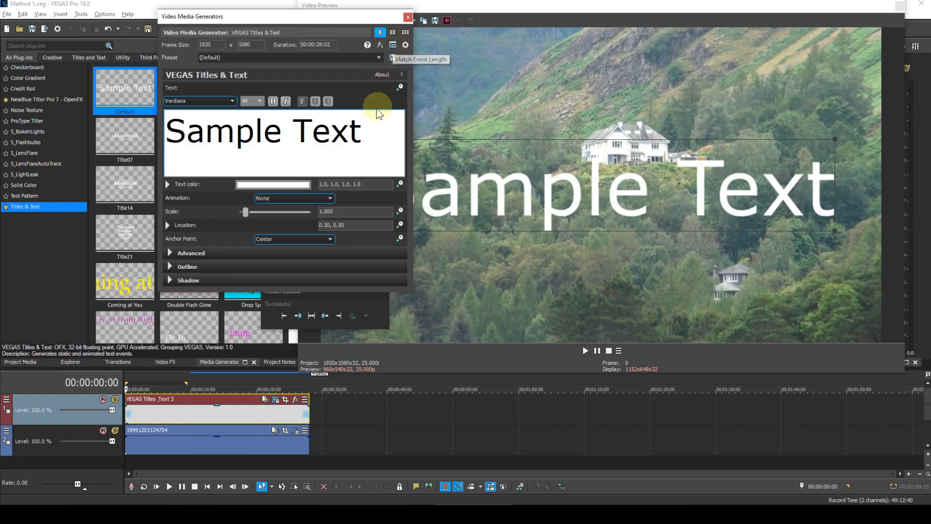
Step: Make the sample title text red (1.0, 0.0, 0.03, 1.0) and set its font size to 16
drag(370, 139, 222, 140)
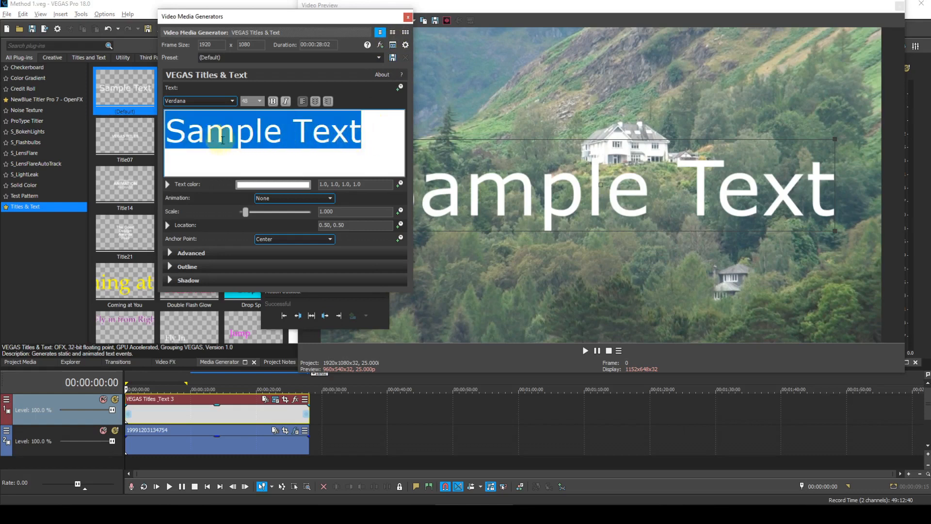
click(255, 185)
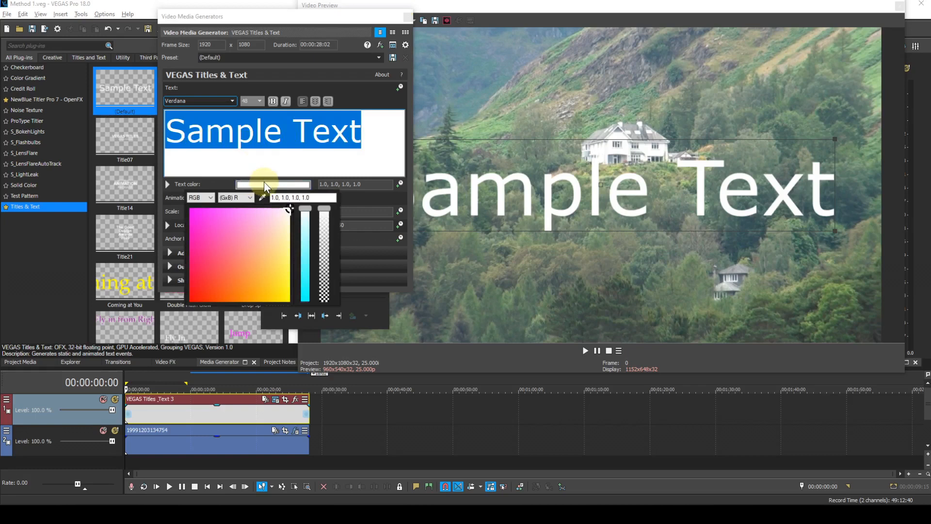
drag(290, 209, 190, 298)
click(365, 45)
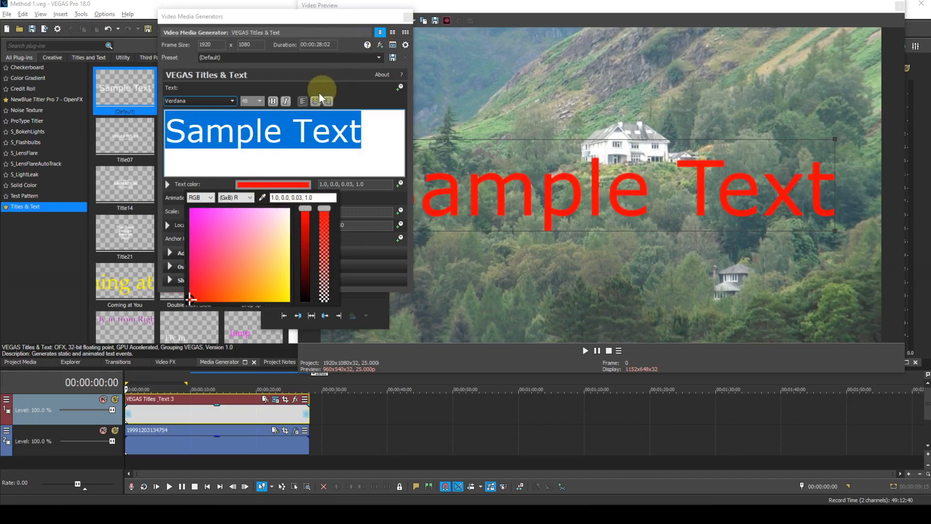
click(260, 100)
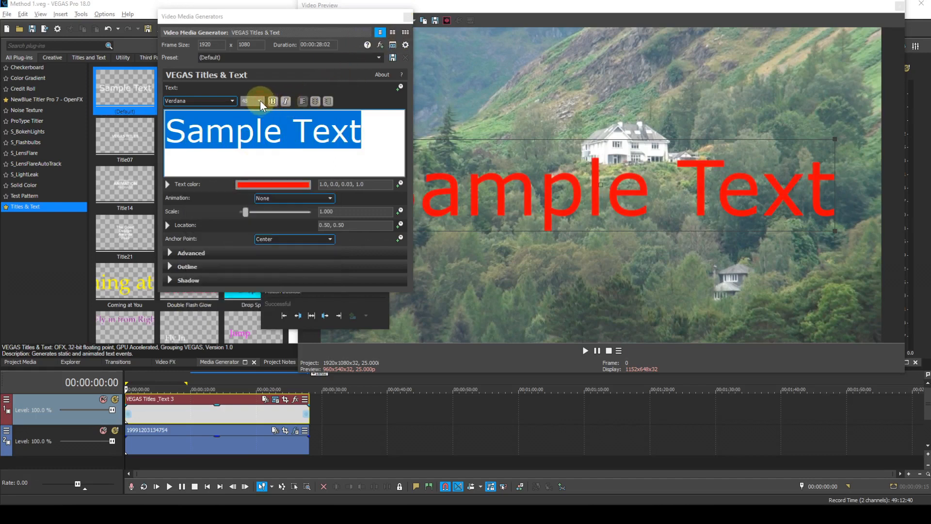
click(260, 100)
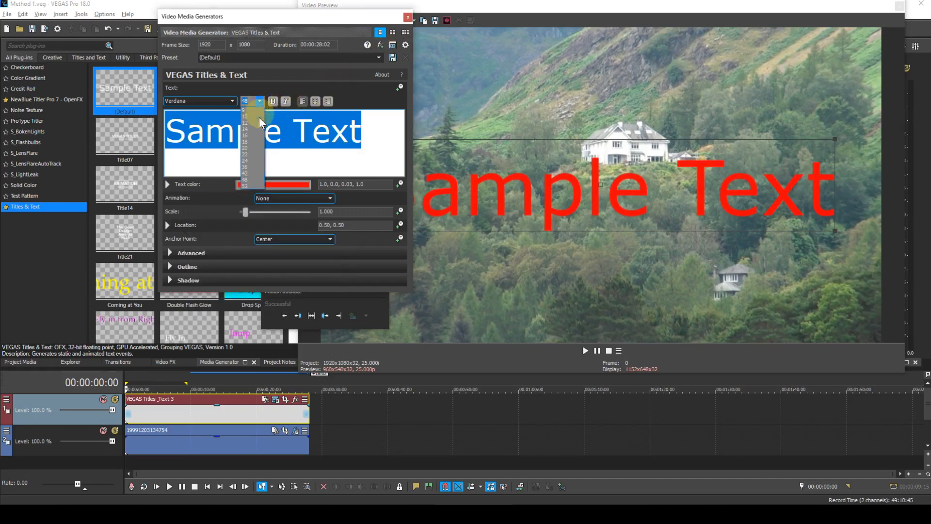
click(253, 135)
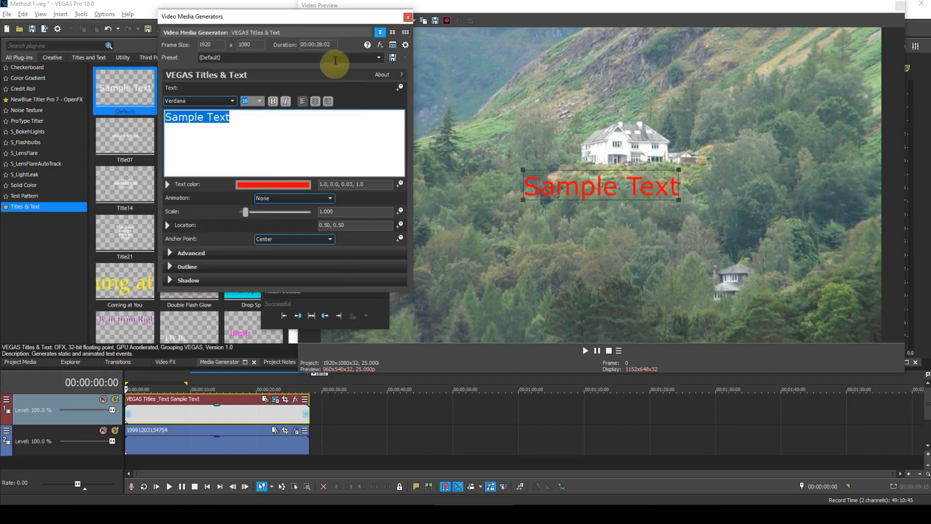
click(408, 20)
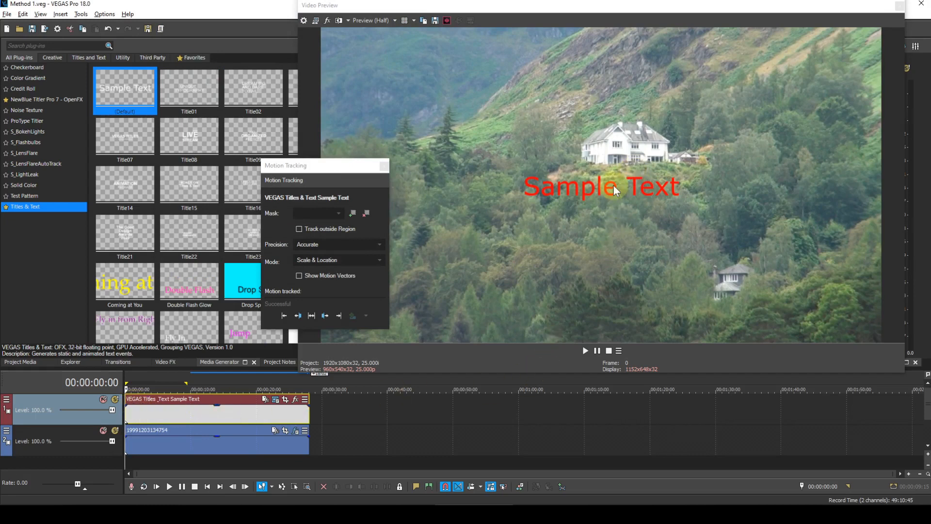
Step: Position the title text directly below the white house, at about 0.55, 0.50
click(275, 399)
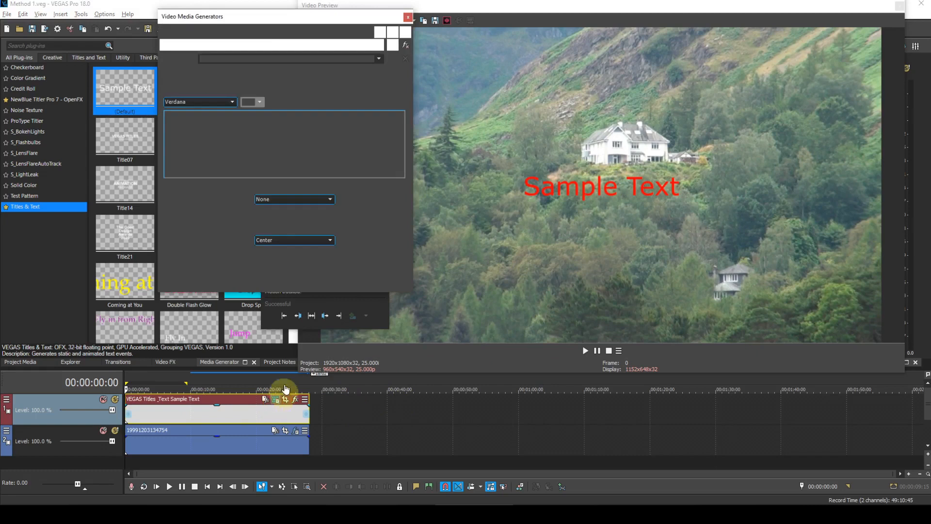
drag(594, 184, 622, 183)
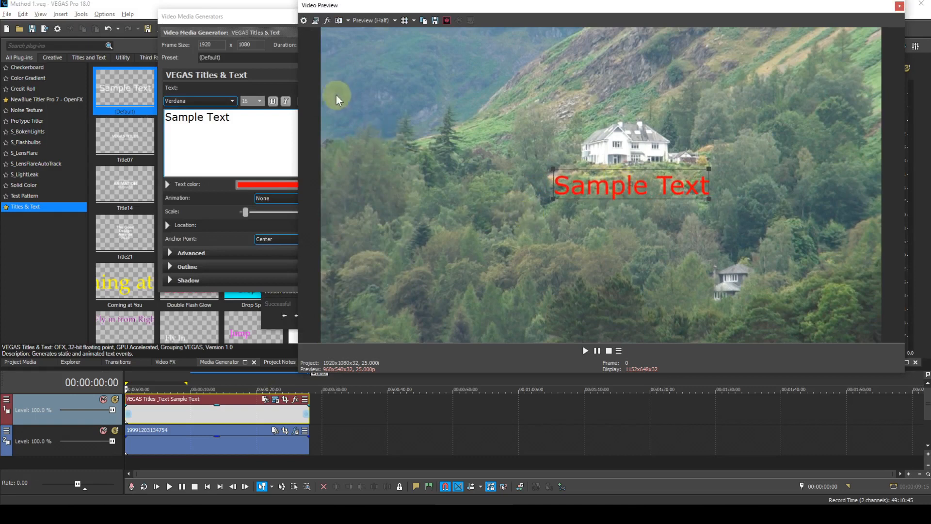
click(286, 19)
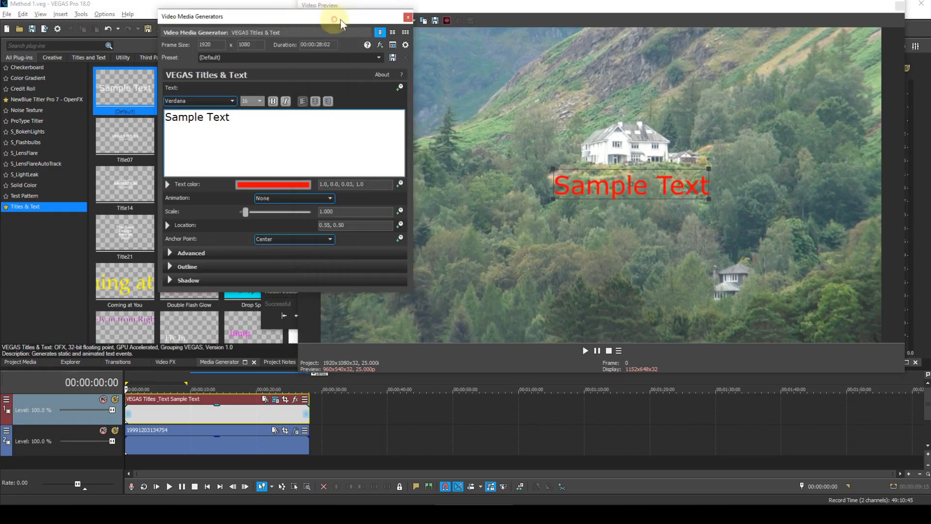
click(409, 18)
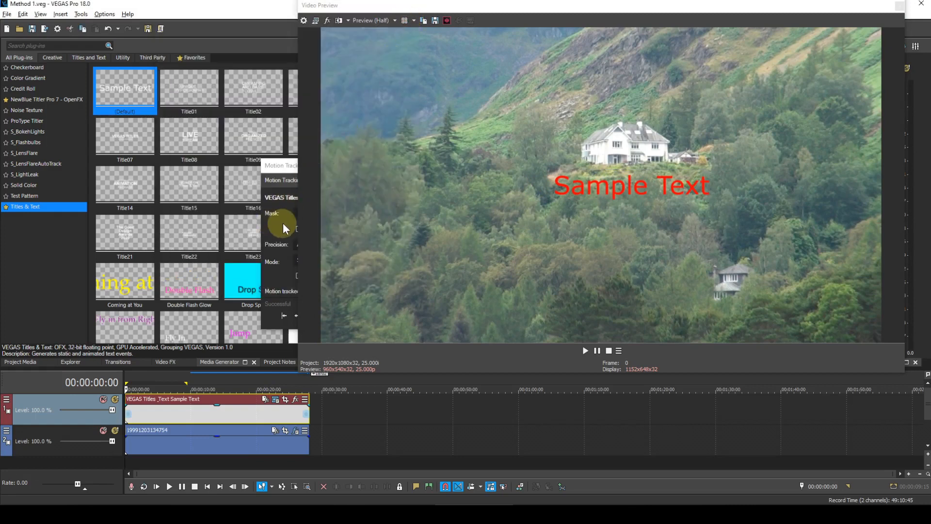
Step: Close Motion Tracking for the title, select the video clip, and reopen Motion Tracking for that clip
click(280, 166)
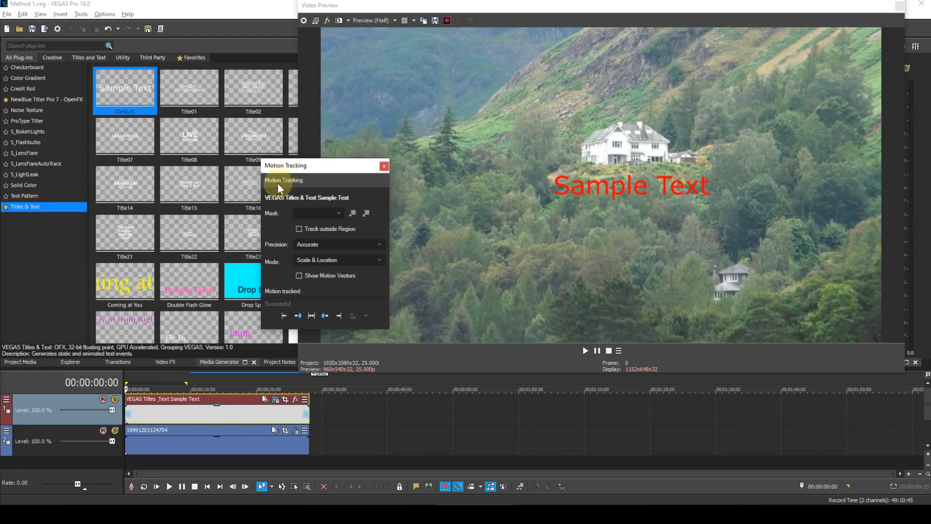
click(384, 166)
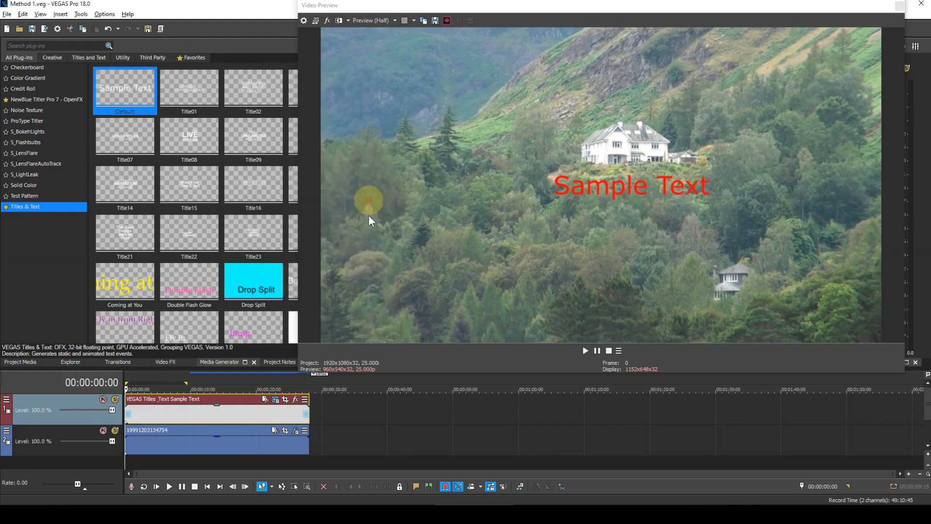
click(240, 432)
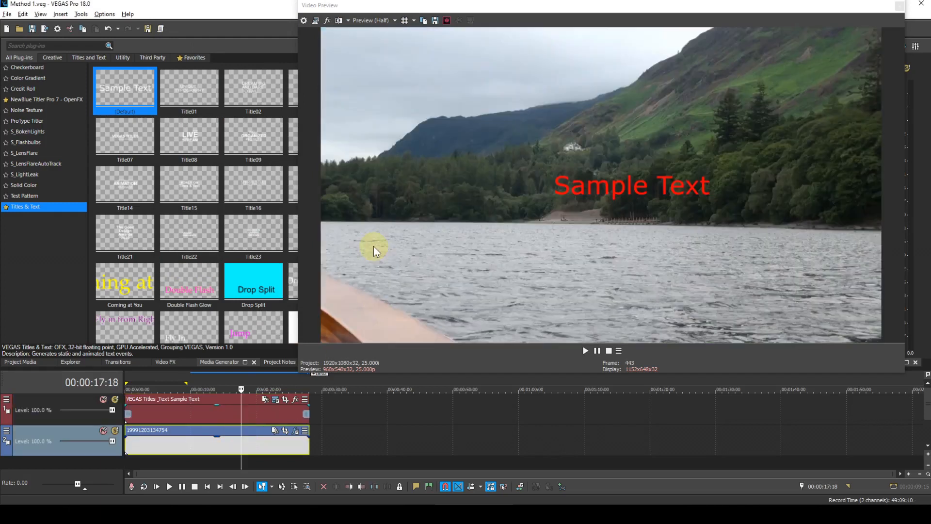
key(alt+m)
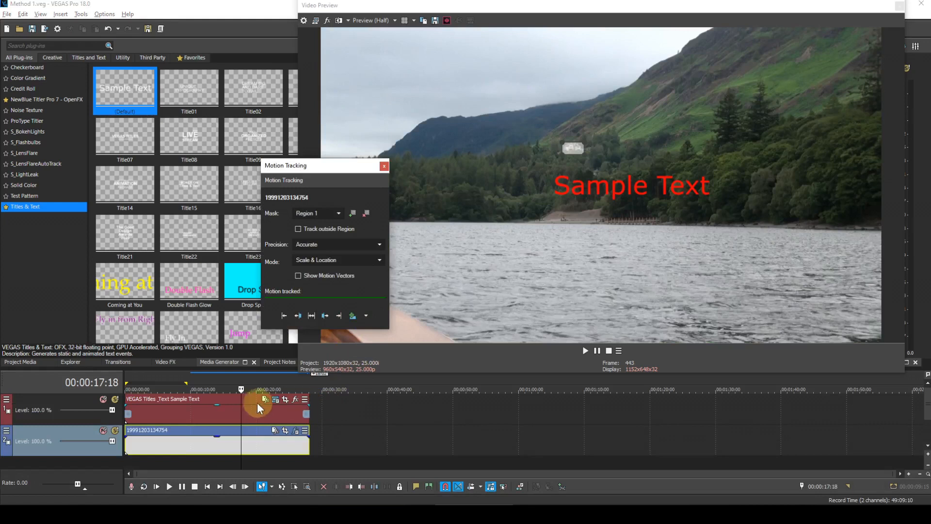
Step: Transfer the house's motion data to the title's Location from the clip's start, close Motion Tracking, and play the result through
click(207, 487)
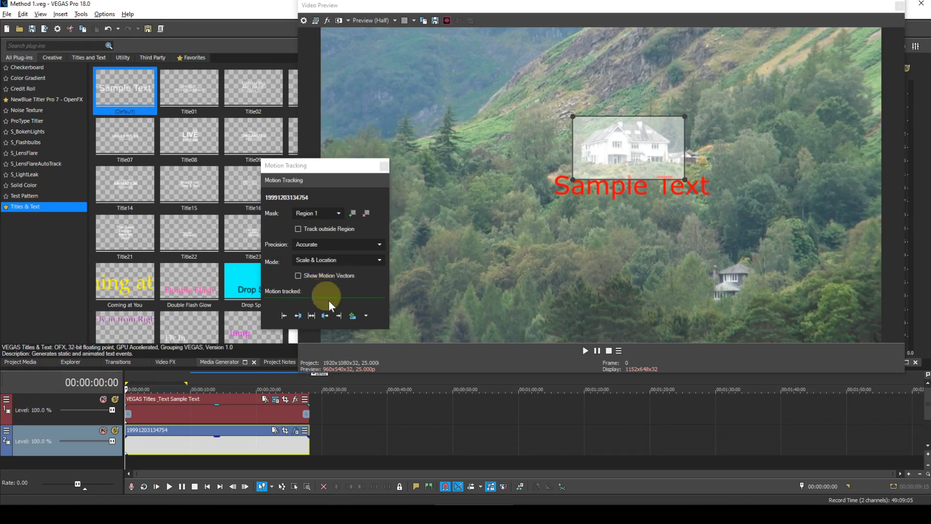
click(365, 316)
mouse_move(381, 329)
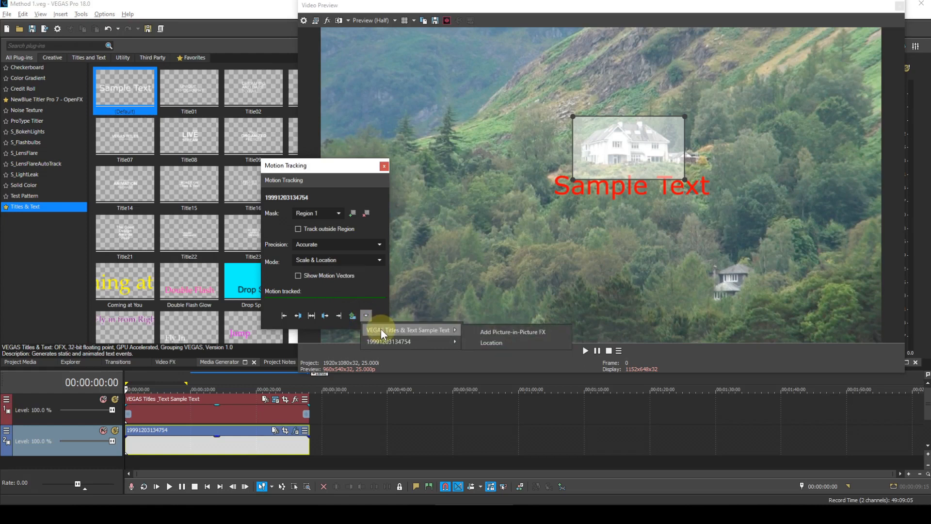
click(478, 341)
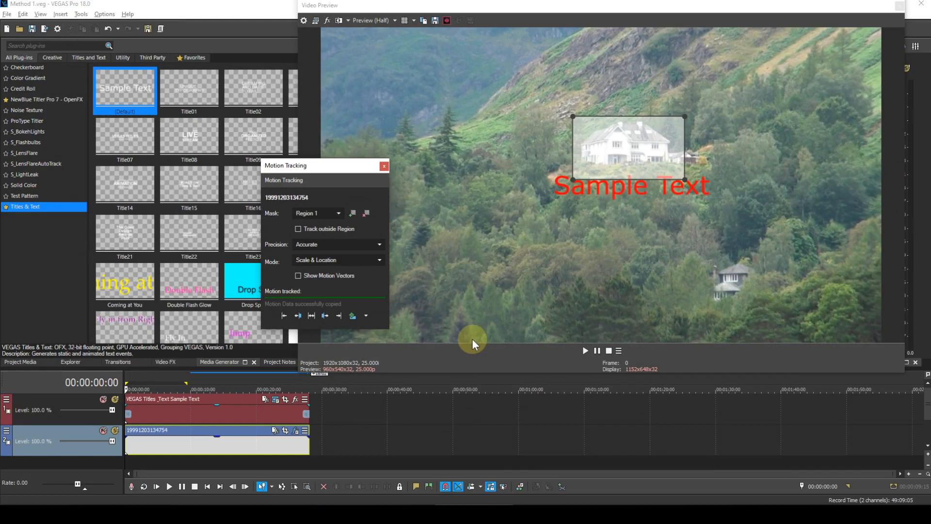
click(383, 167)
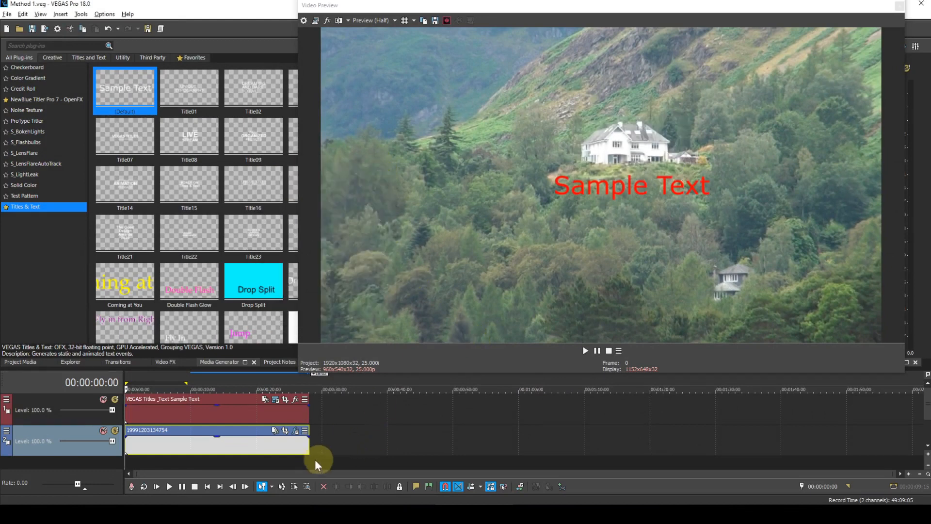
click(171, 484)
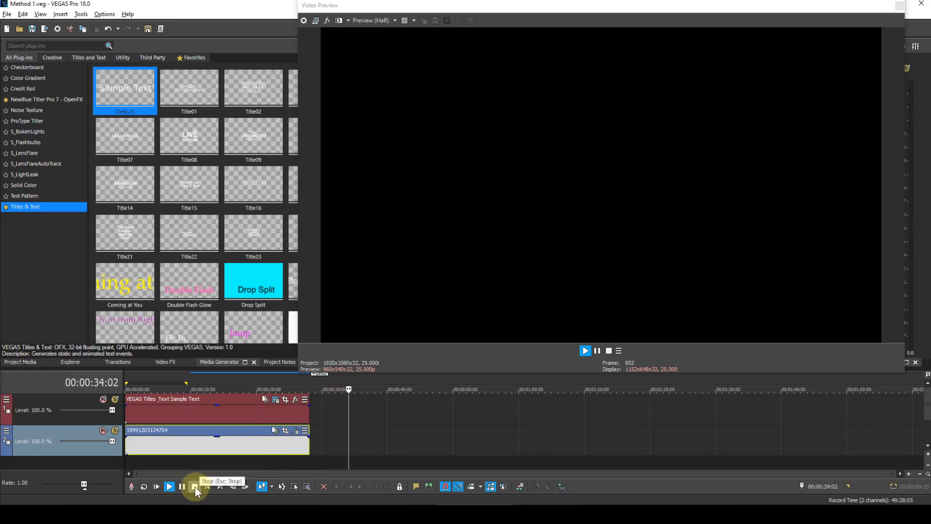
click(193, 486)
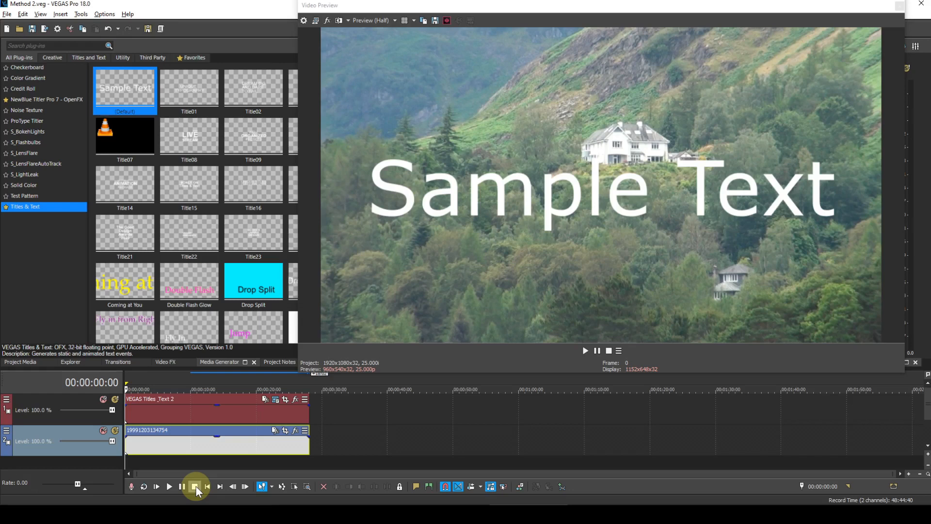
Step: Replace the sample text in the Method 2 project's title event with "Lakeside View"
click(275, 400)
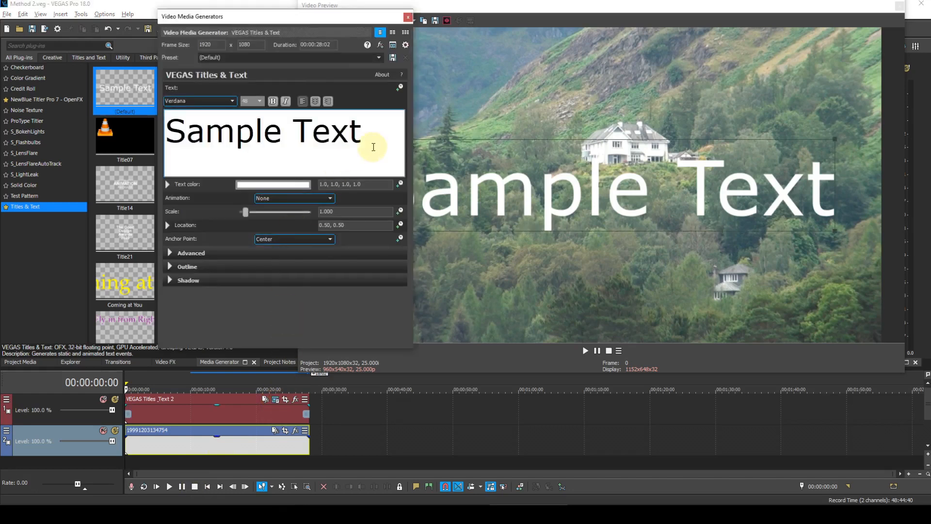
drag(380, 135, 225, 134)
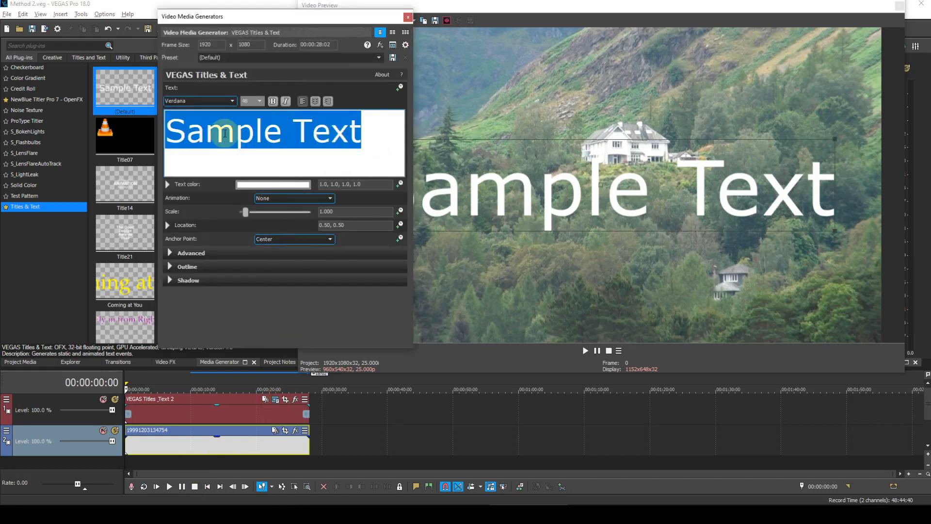
text(L)
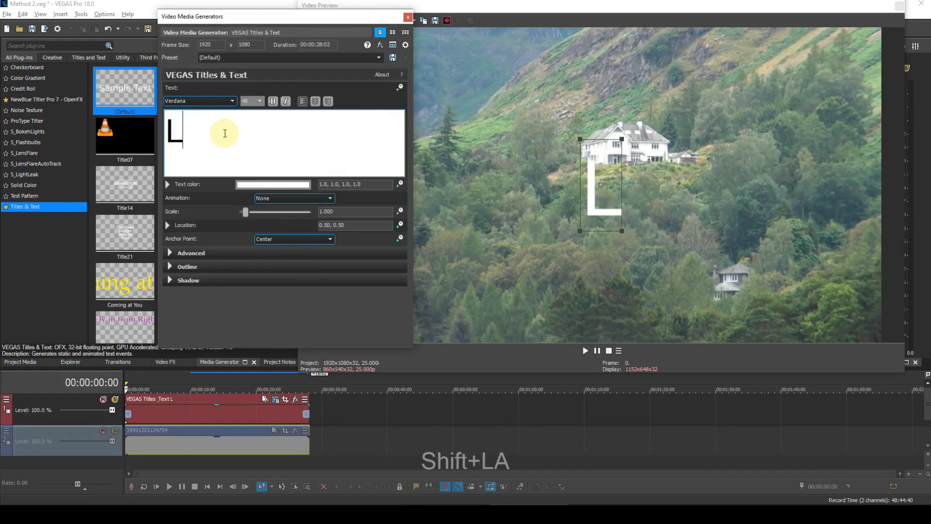
text(akesi)
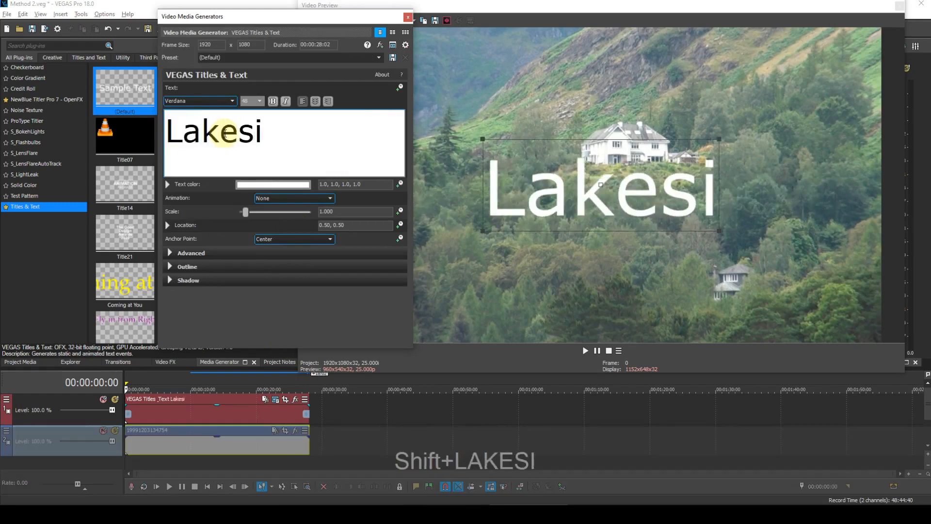
text(d)
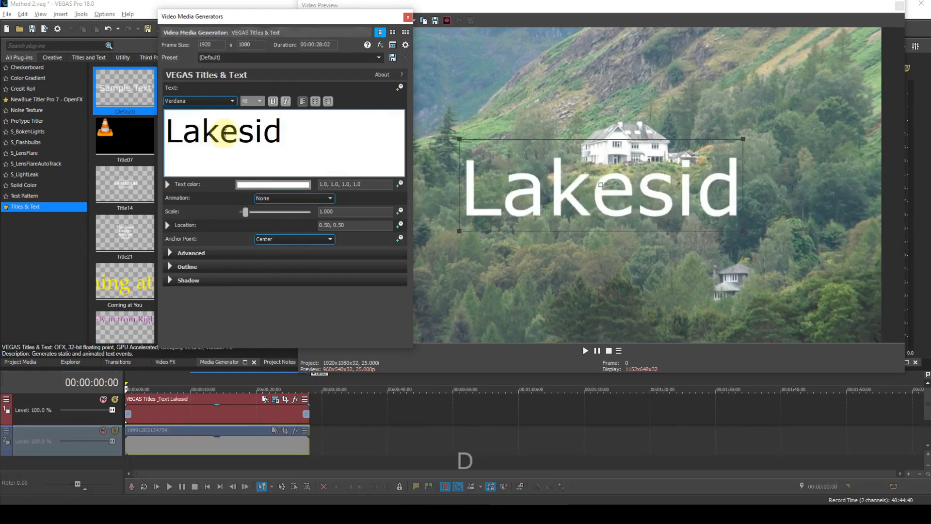
text(e View)
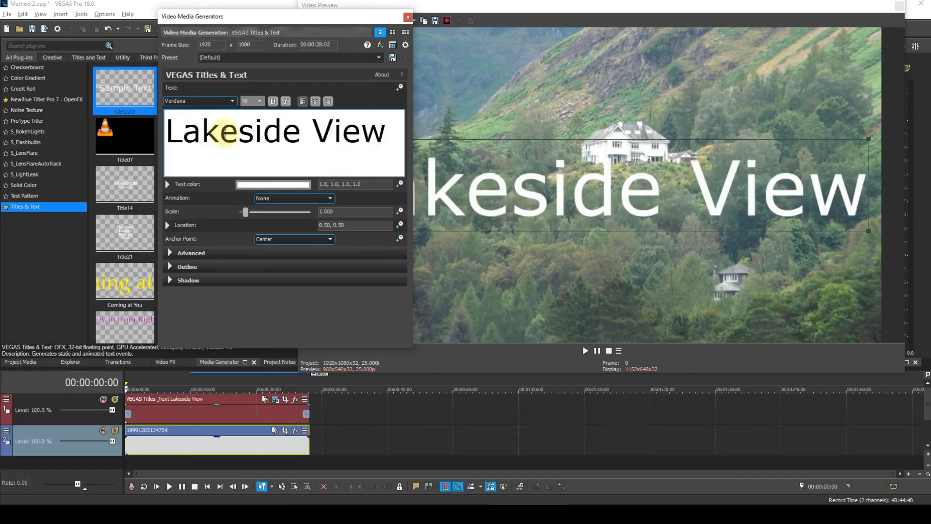
Step: Make the "Lakeside View" text red (1.0, 0.0, 0.0, 1.0), set its font size to 20, and close the generator settings
drag(387, 135, 236, 130)
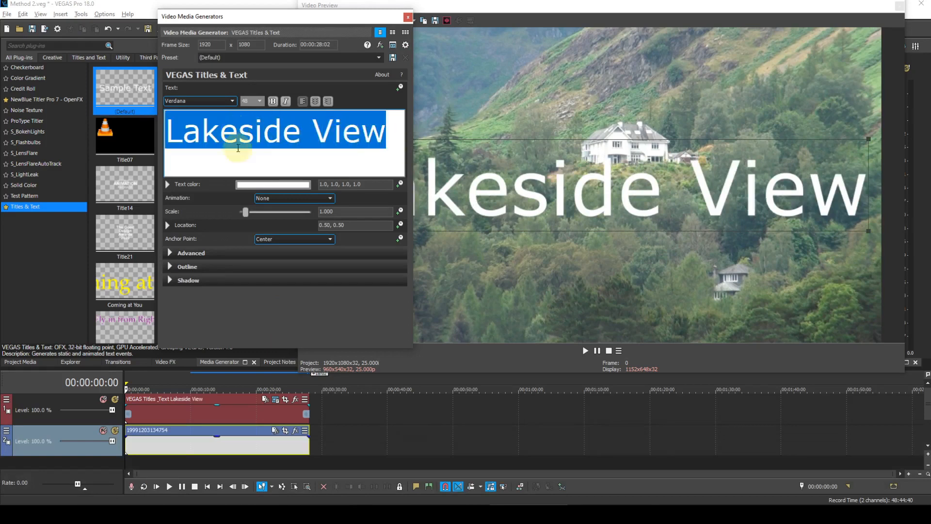
click(252, 183)
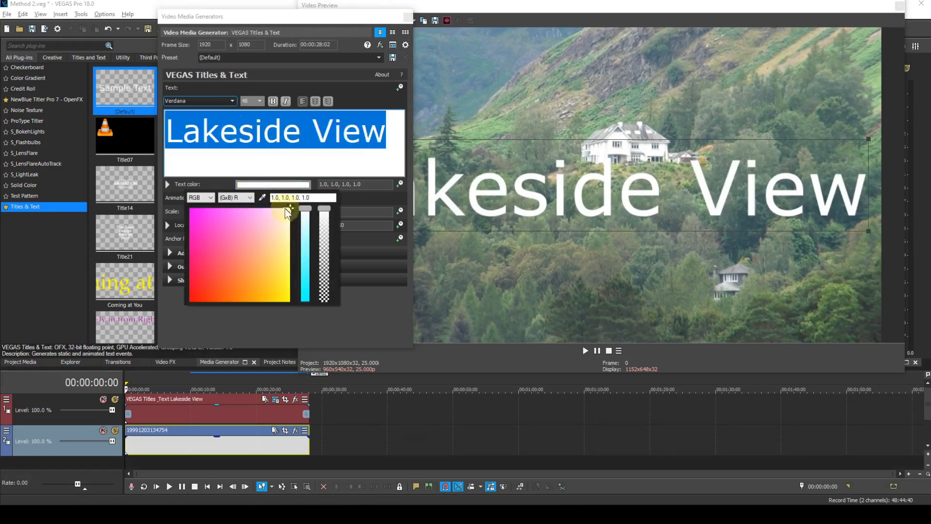
drag(258, 231, 181, 304)
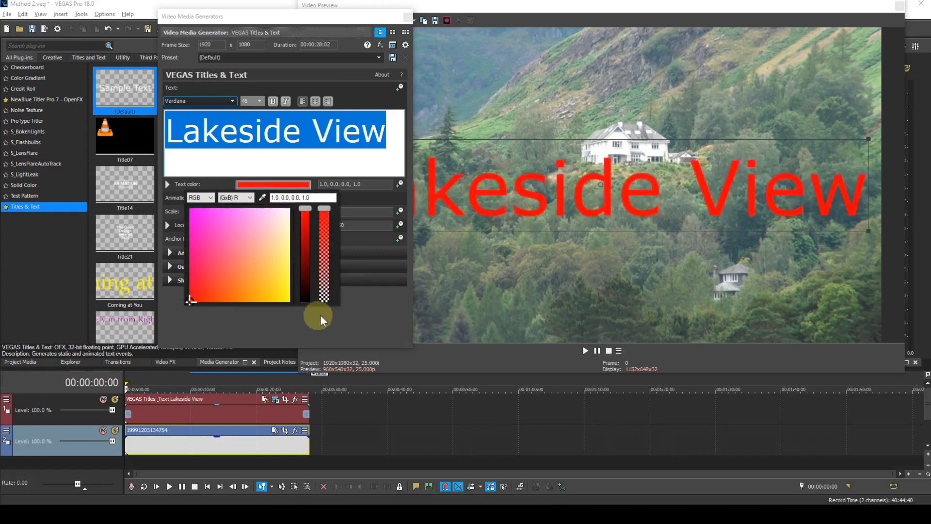
click(368, 318)
click(260, 101)
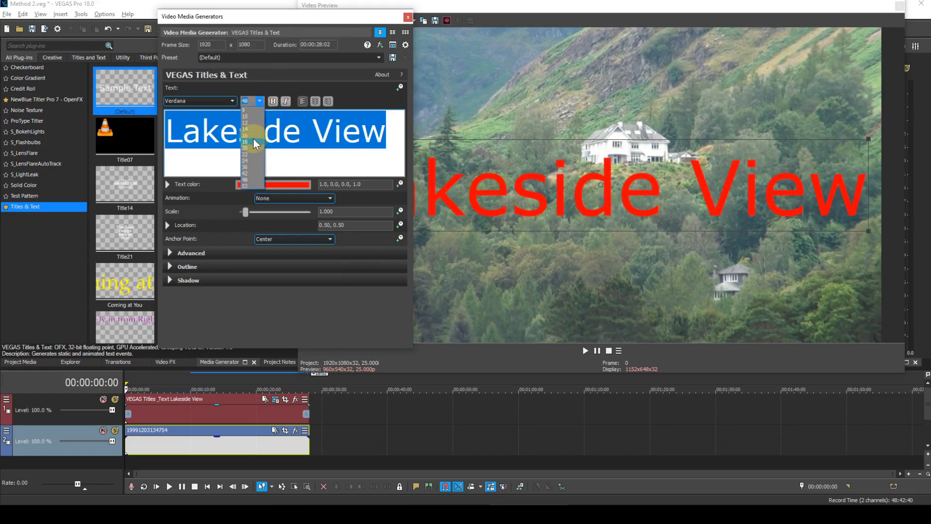
click(251, 147)
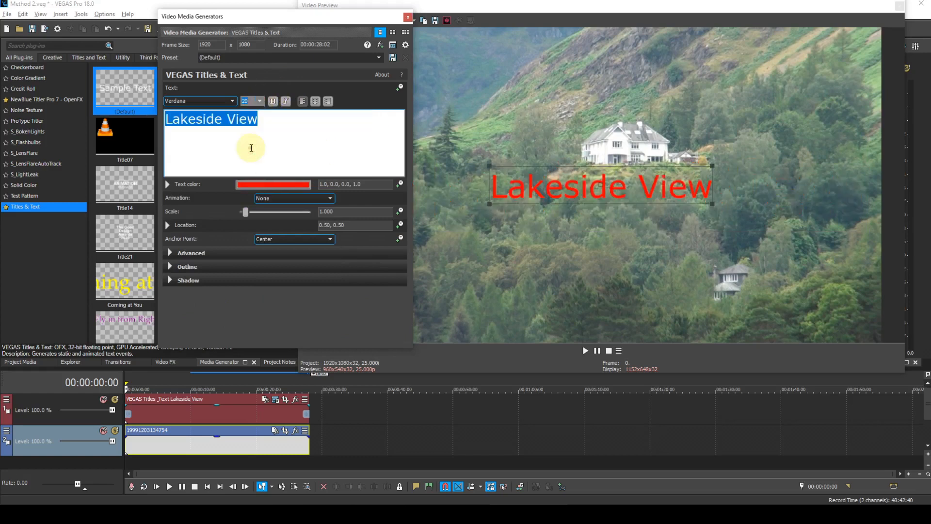
click(408, 18)
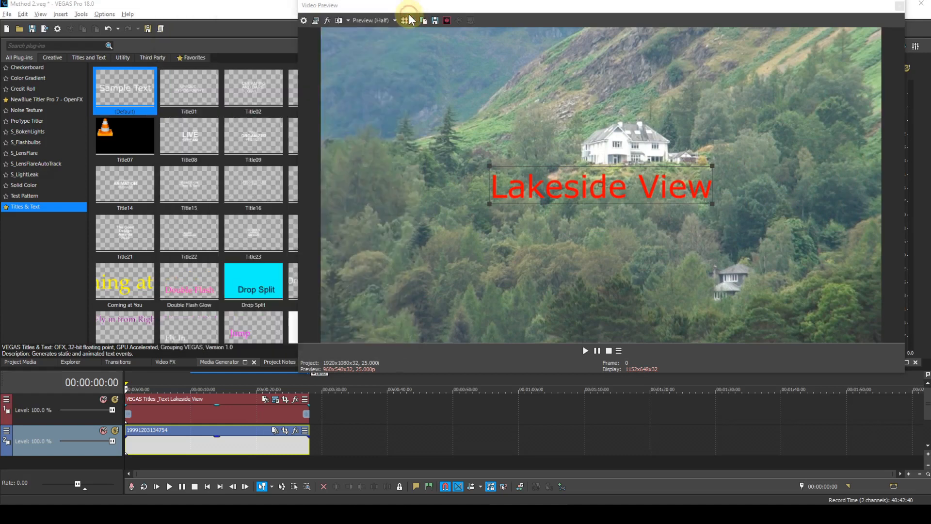
Step: Mute the title track and add a Motion Tracking mask region to the video clip in Scale & Location mode
click(103, 400)
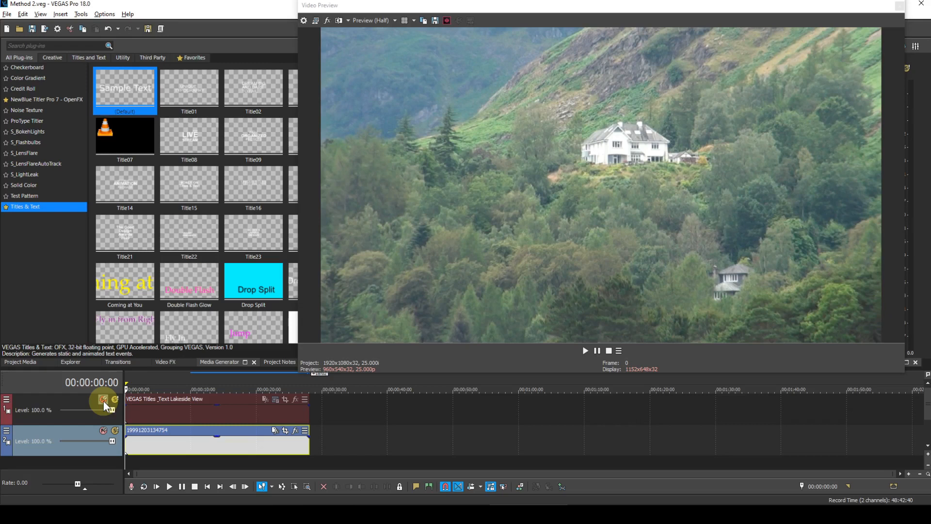
click(104, 401)
click(185, 444)
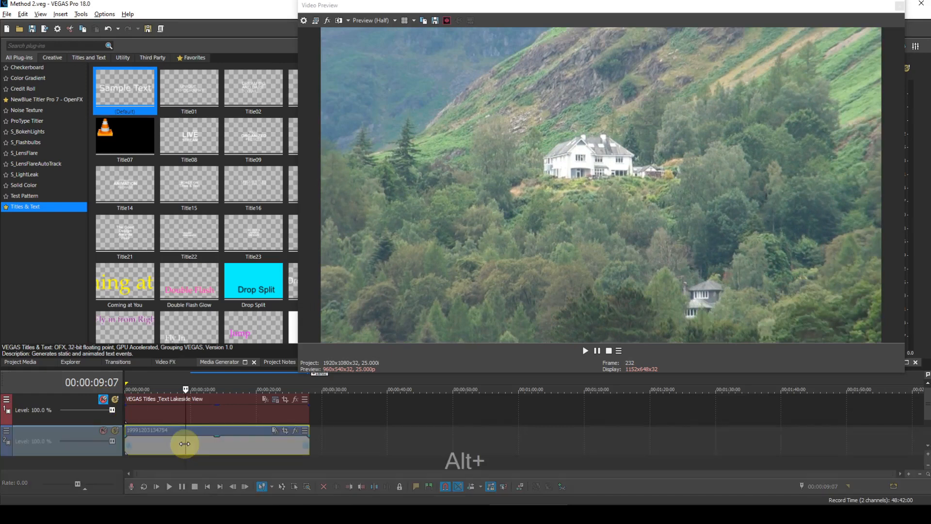
key(alt+m)
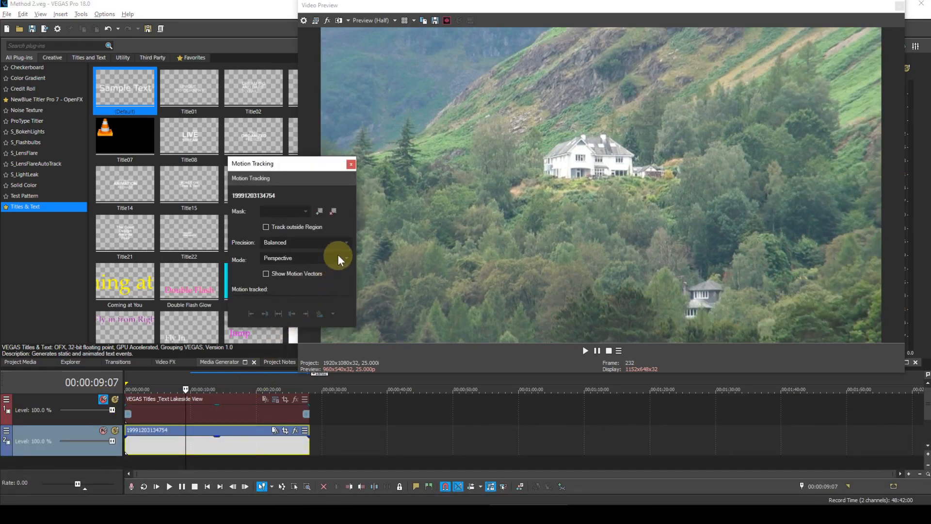
click(319, 211)
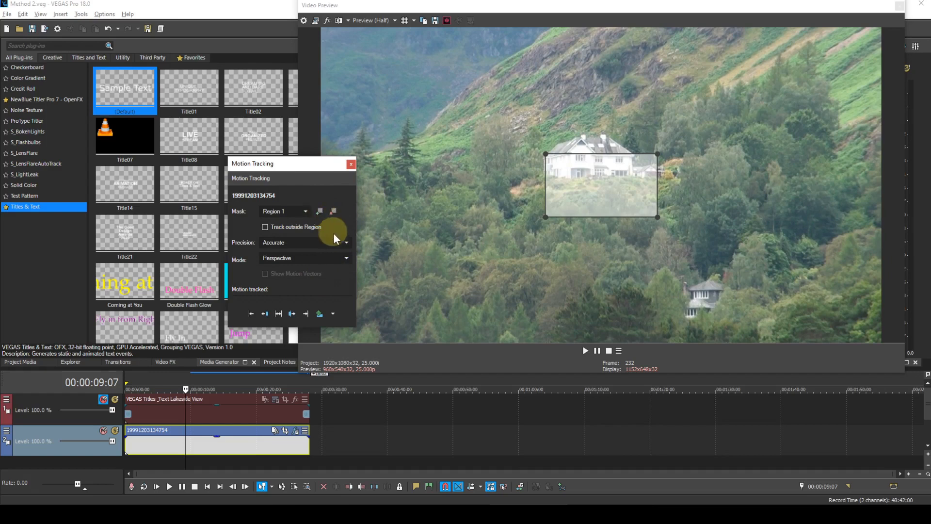
click(344, 258)
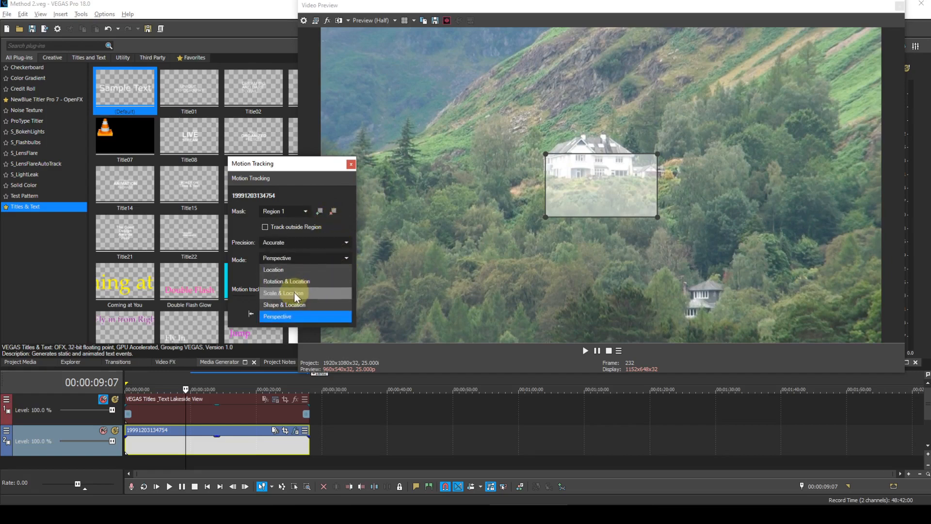
click(293, 293)
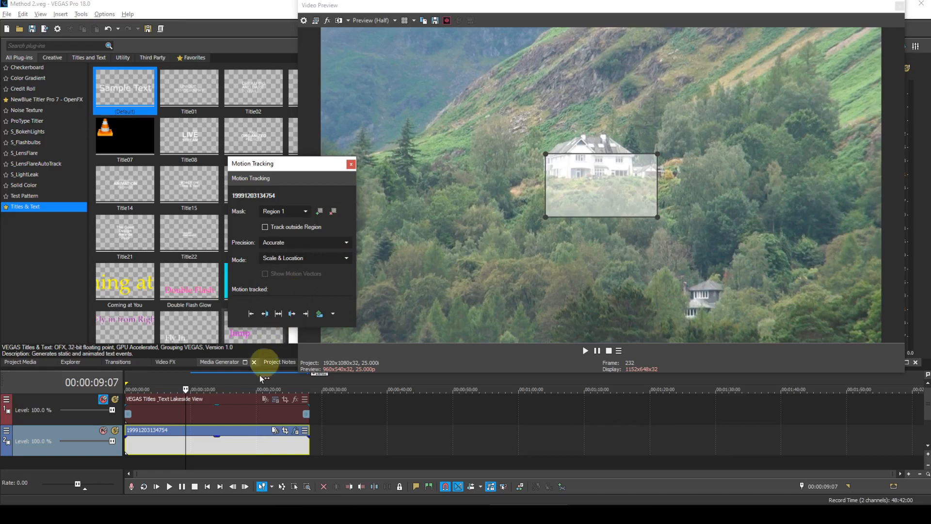
Step: Place the mask region over the white house at the clip's first frame and track it forward to the end
click(209, 484)
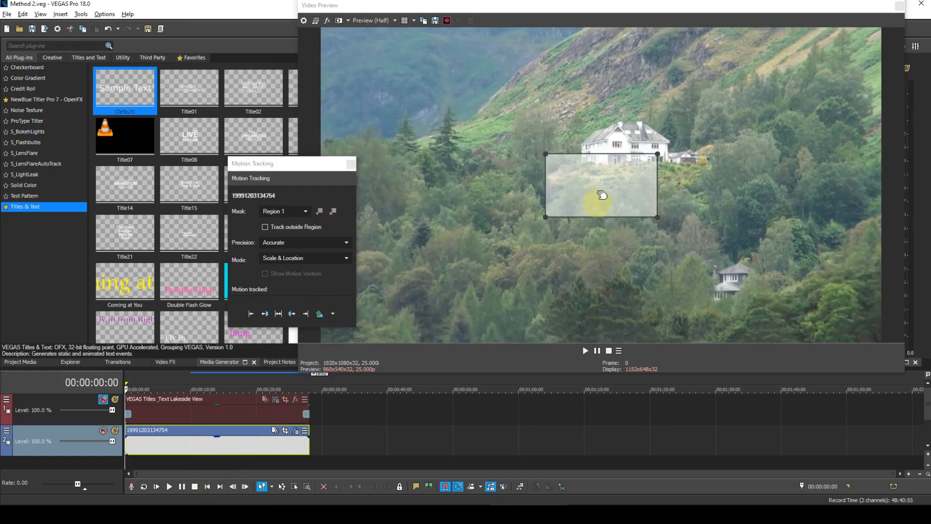
drag(591, 188, 615, 148)
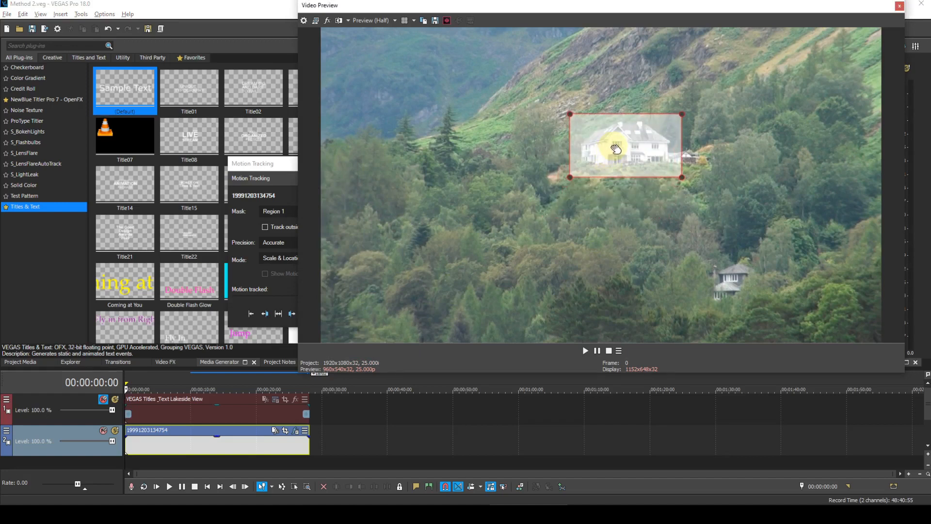
click(275, 165)
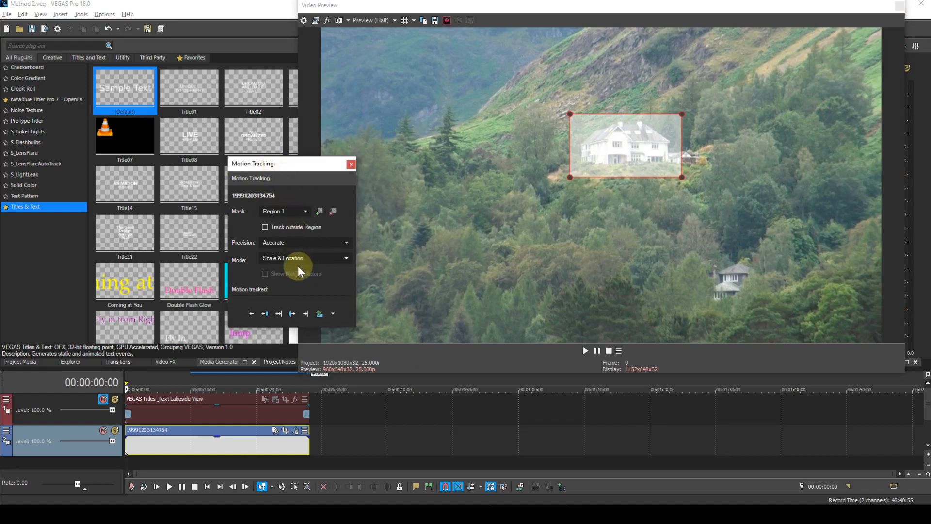
click(305, 314)
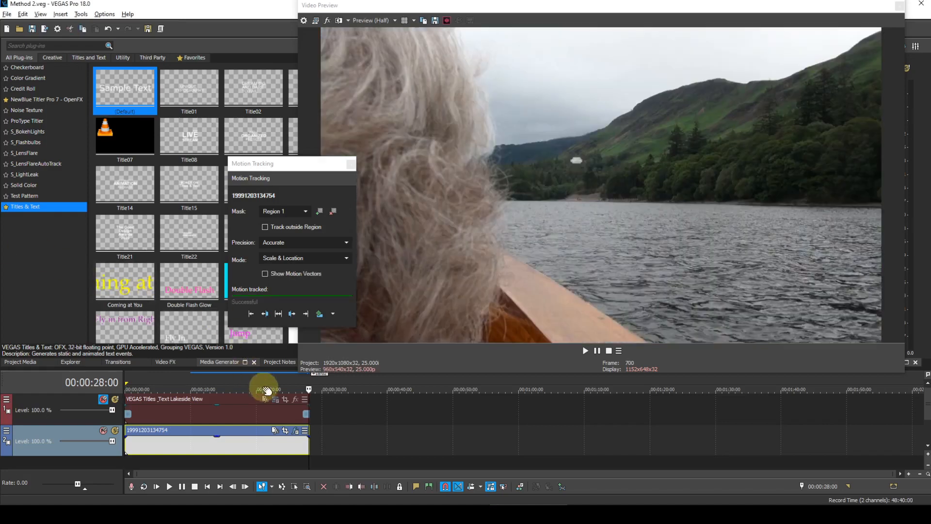
Step: Play the clip from the start to check that the mask region follows the white house
mouse_move(247, 410)
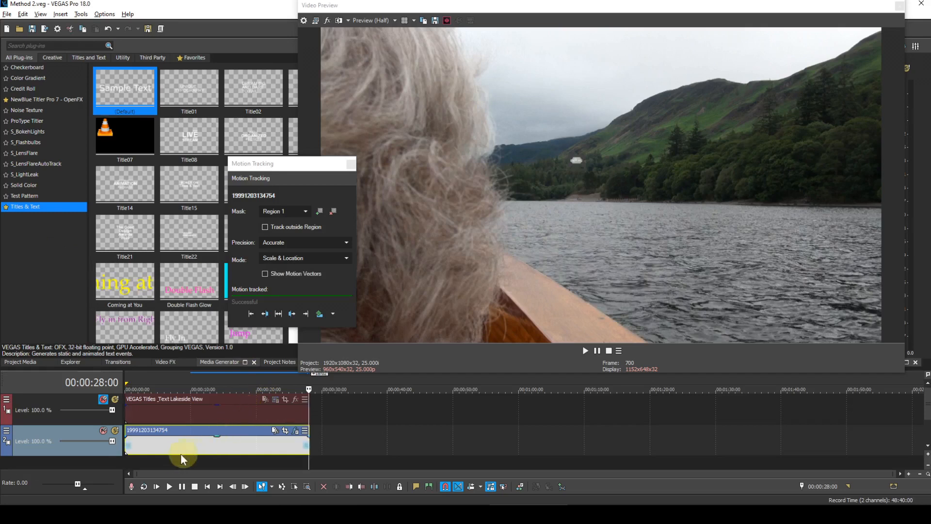
click(208, 487)
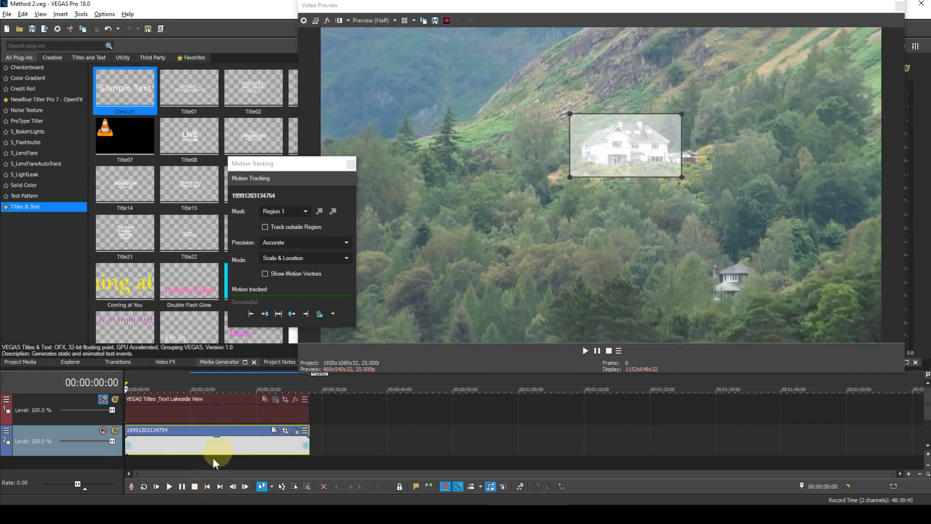
click(168, 484)
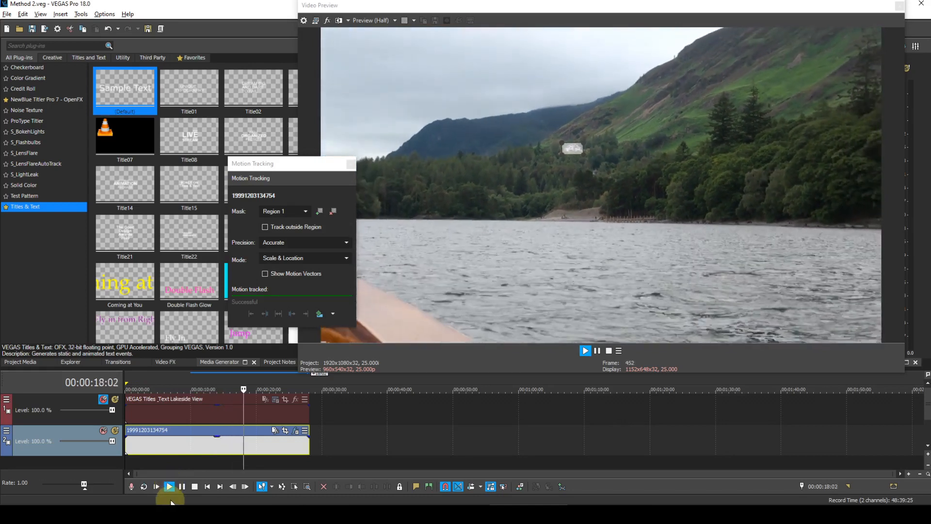
click(196, 487)
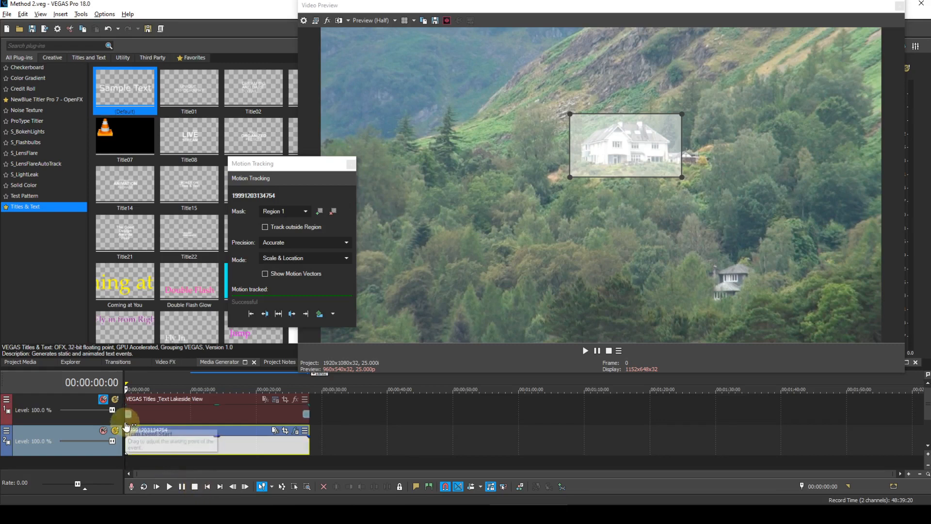
Step: Unmute the title track and add the VEGAS Picture In Picture effect to the "Lakeside View" title event
click(104, 400)
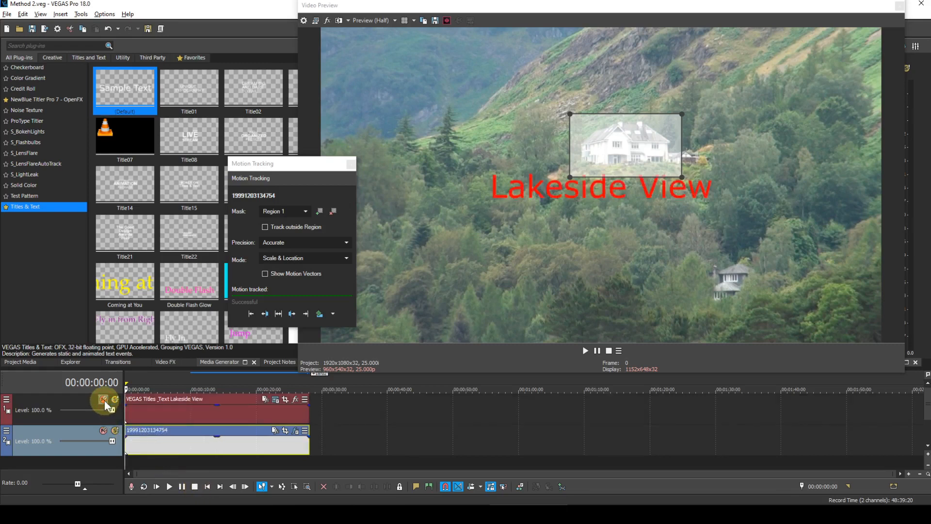
click(297, 400)
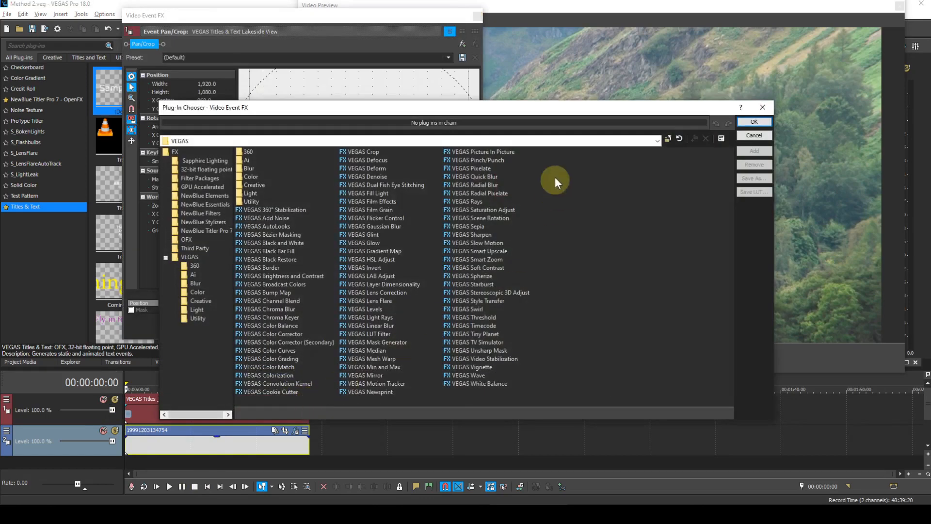
click(492, 150)
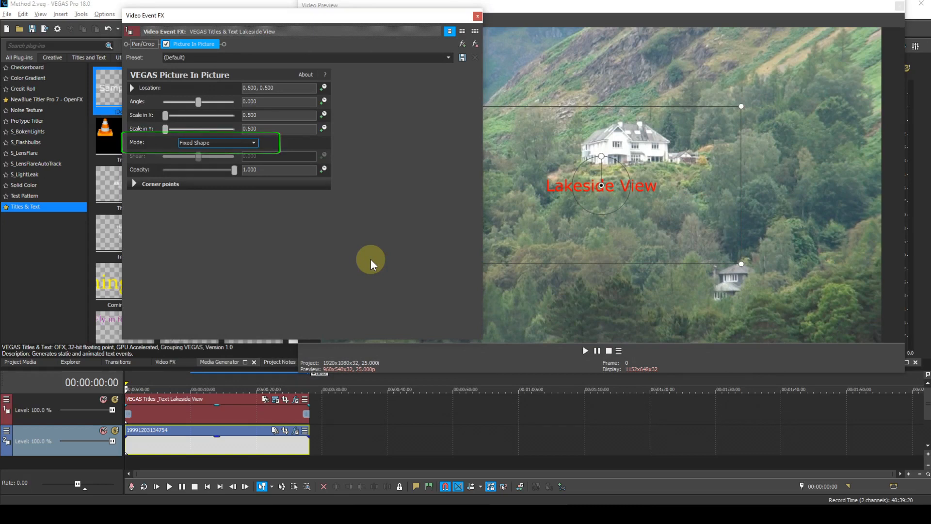
Step: Place the Picture In Picture title just below the white house at location 0.553, 0.532 and scale it to 0.639 in X and Y
click(644, 243)
drag(645, 243, 675, 232)
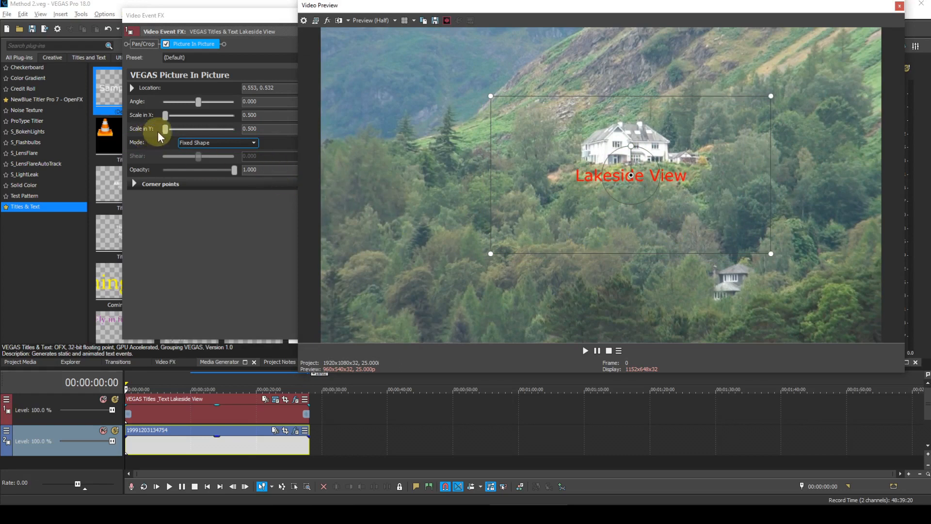
drag(164, 131, 165, 131)
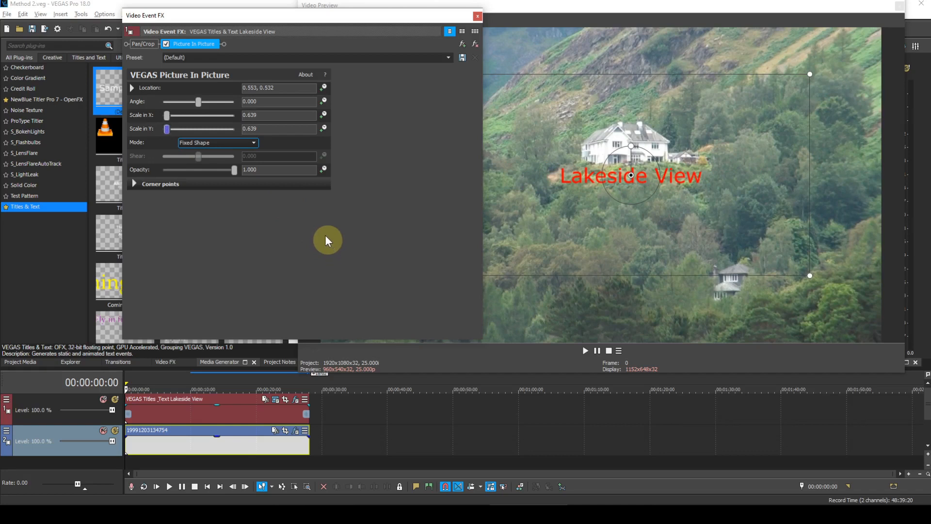
Step: Set the Picture In Picture mode to Free Form and close the title's effect settings
click(253, 143)
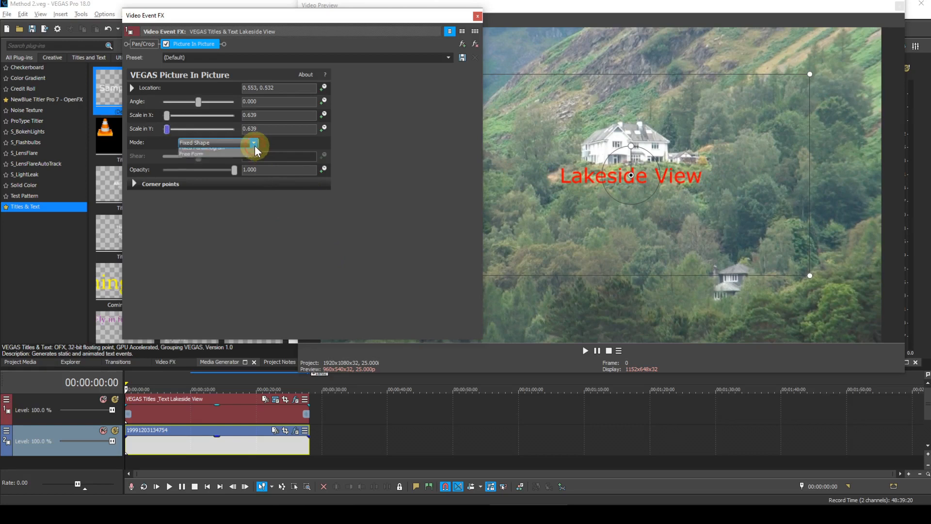
click(215, 165)
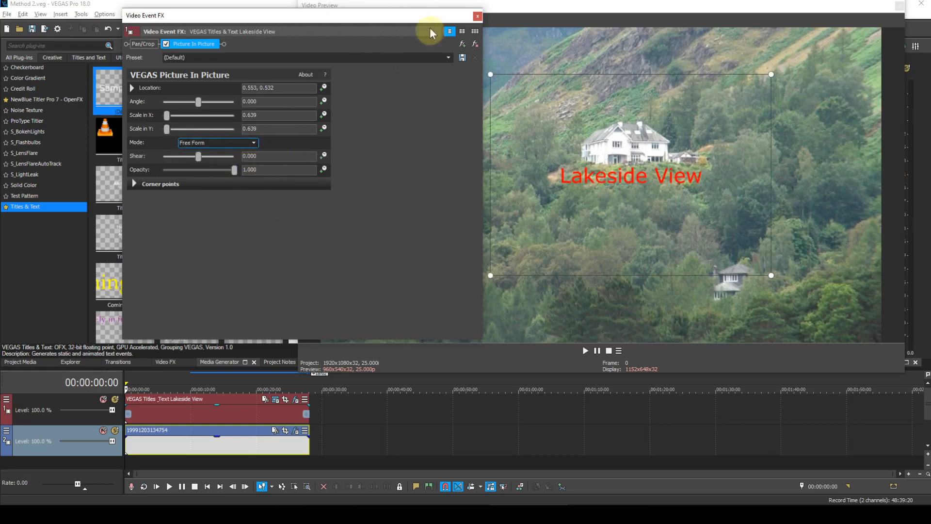
click(477, 17)
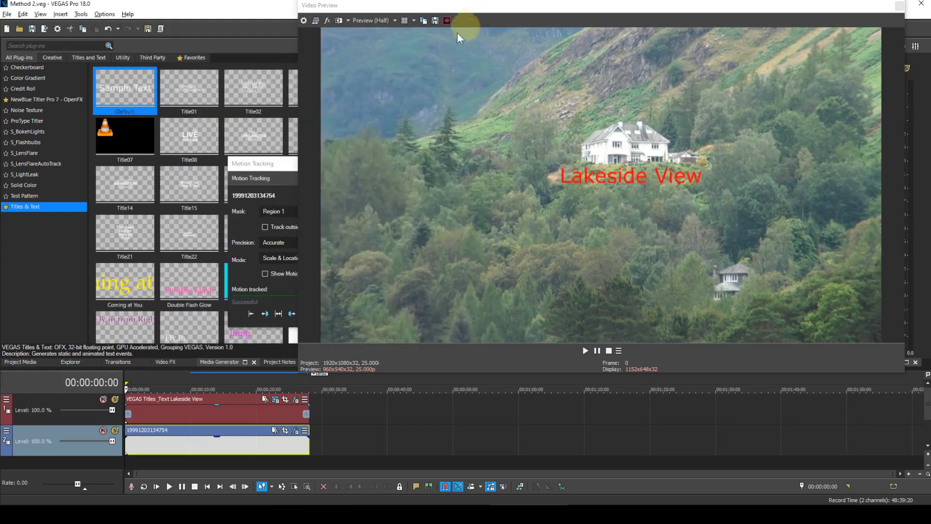
Step: Transfer the Region 1 motion data to the Lakeside View title's VEGAS Picture In Picture effect and close Motion Tracking
click(284, 163)
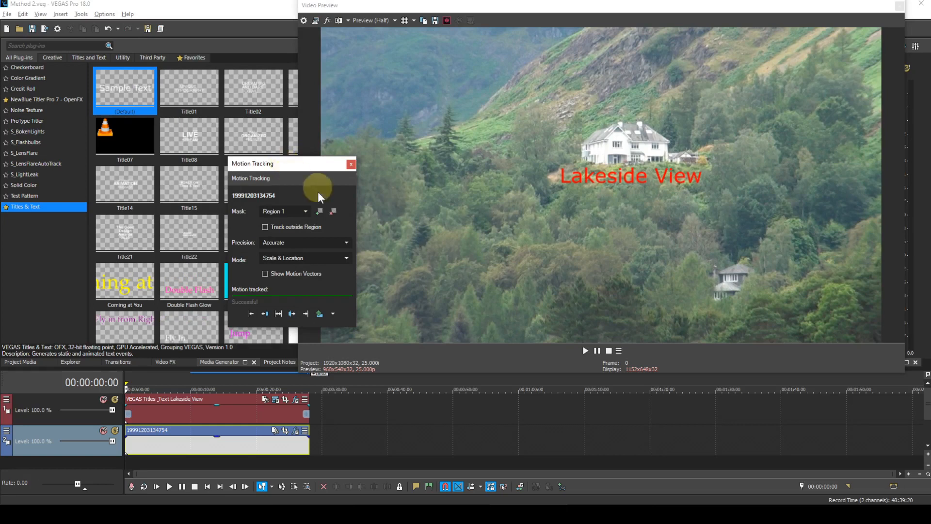
click(333, 314)
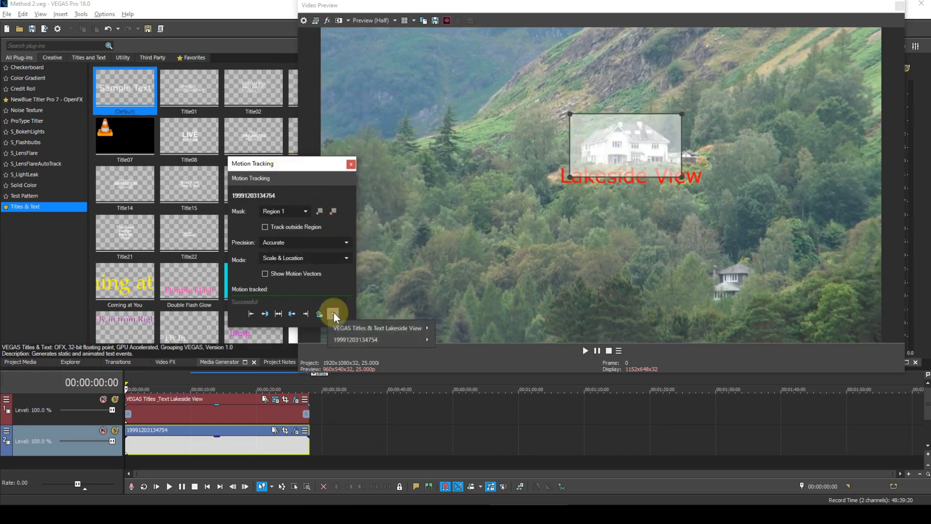
mouse_move(347, 326)
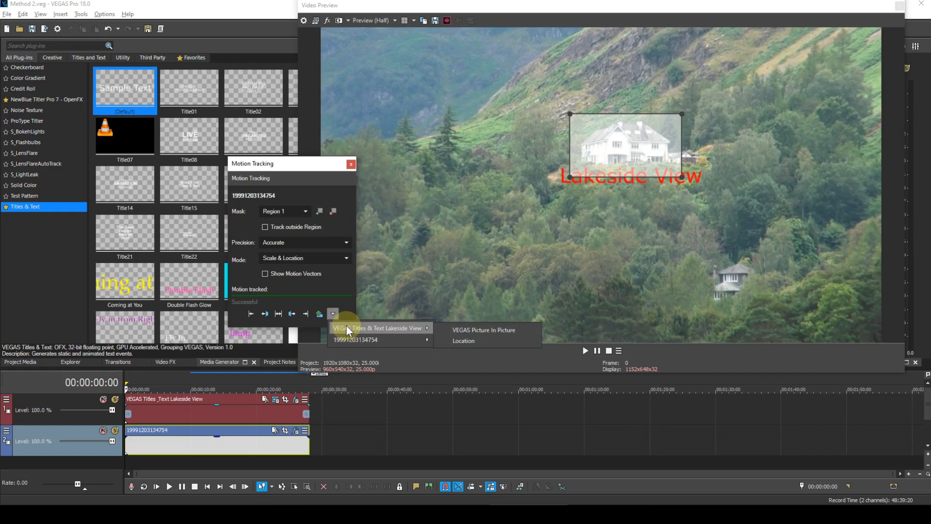
click(442, 330)
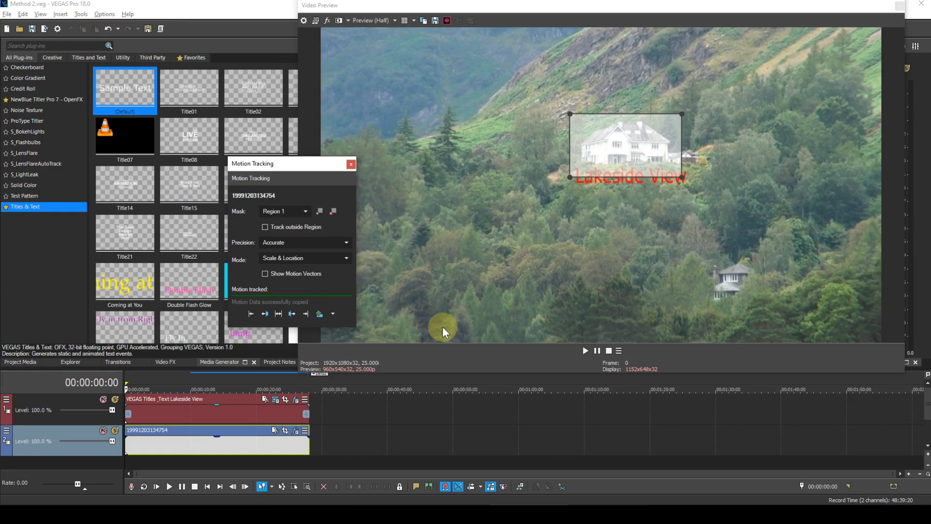
click(352, 165)
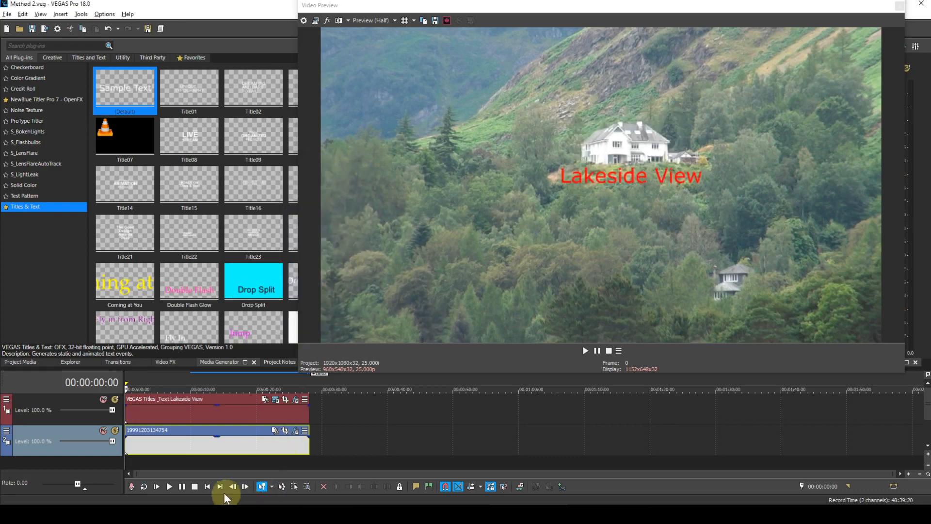
Step: Play the clip from the start to check how the title follows and scales with the white house, and stop playback
click(170, 486)
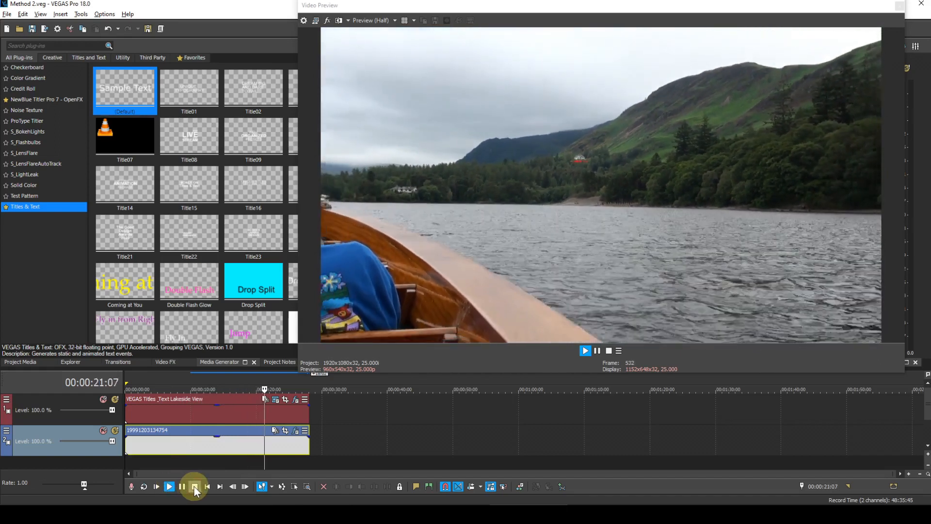
click(193, 485)
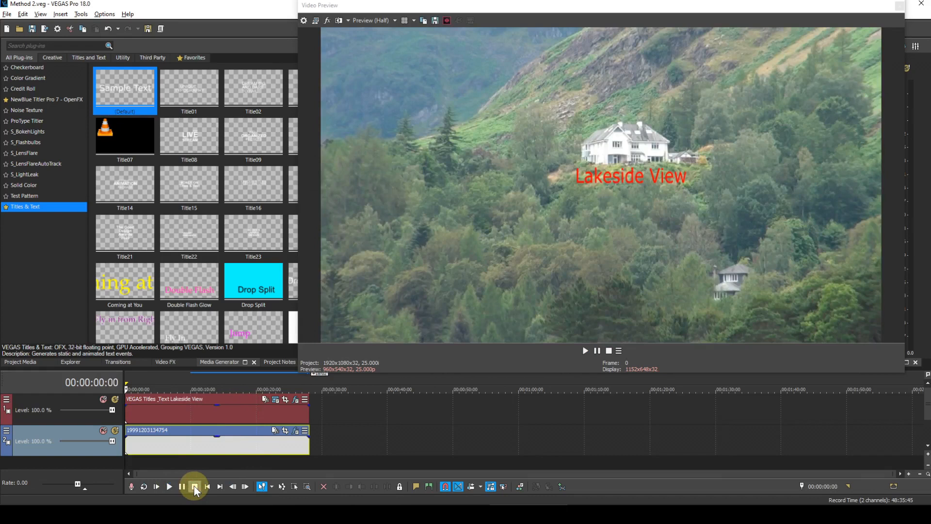